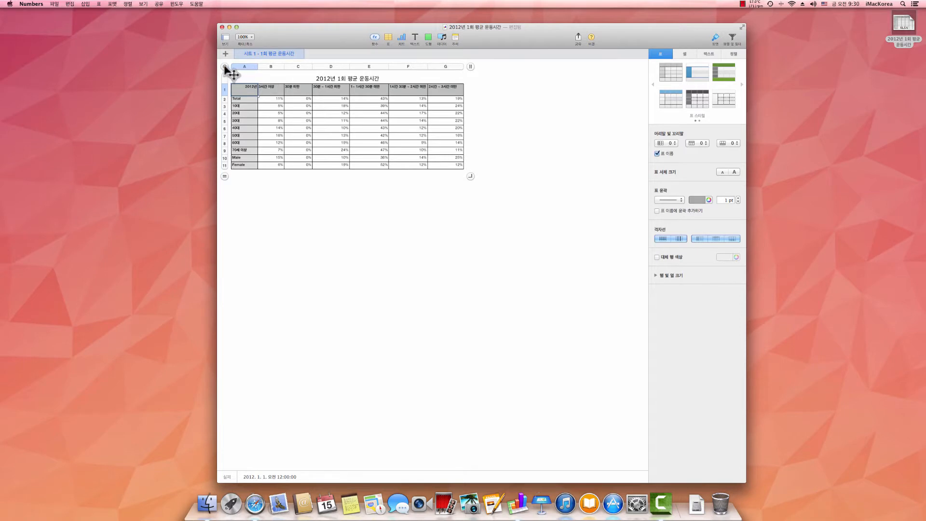
- Apply the blue-header table style with alternating row colors to the entire exercise-time table
{"action": "left_click", "coordinate": [225, 67]}
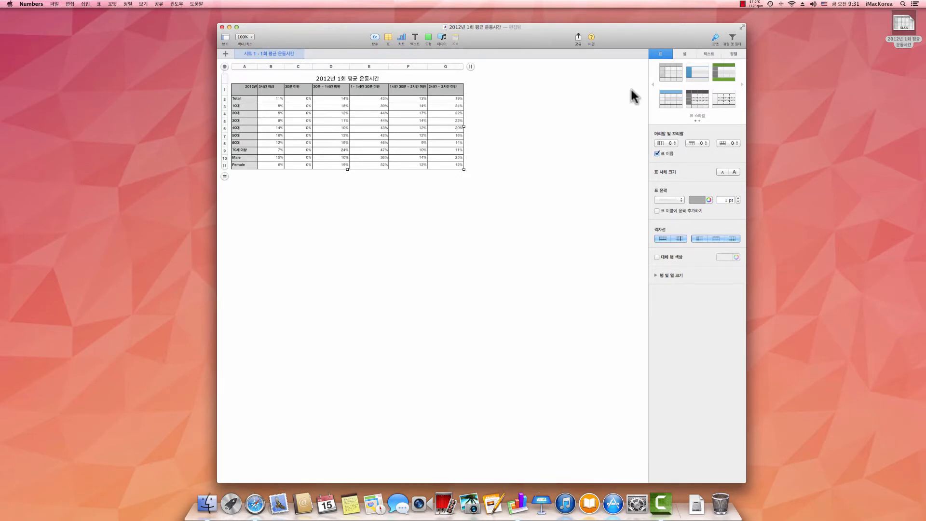
{"action": "left_click", "coordinate": [670, 97]}
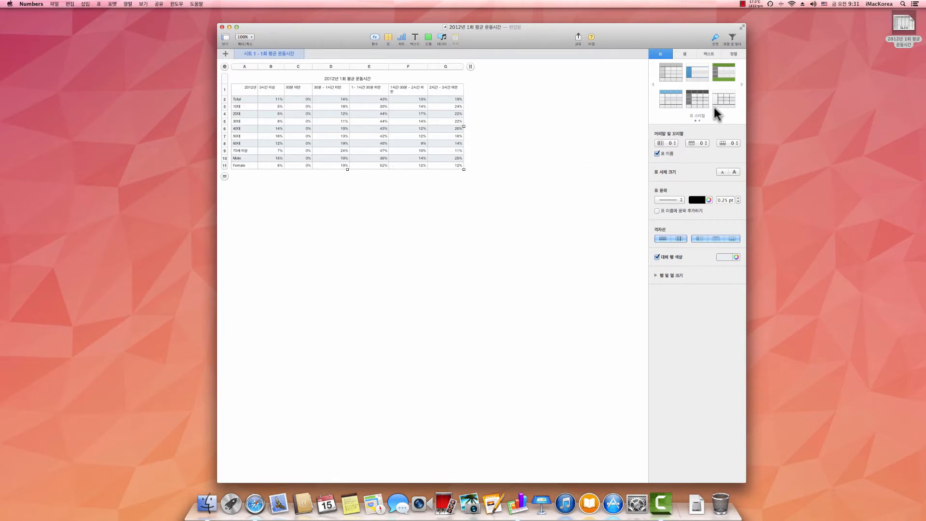
{"action": "left_click", "coordinate": [742, 85]}
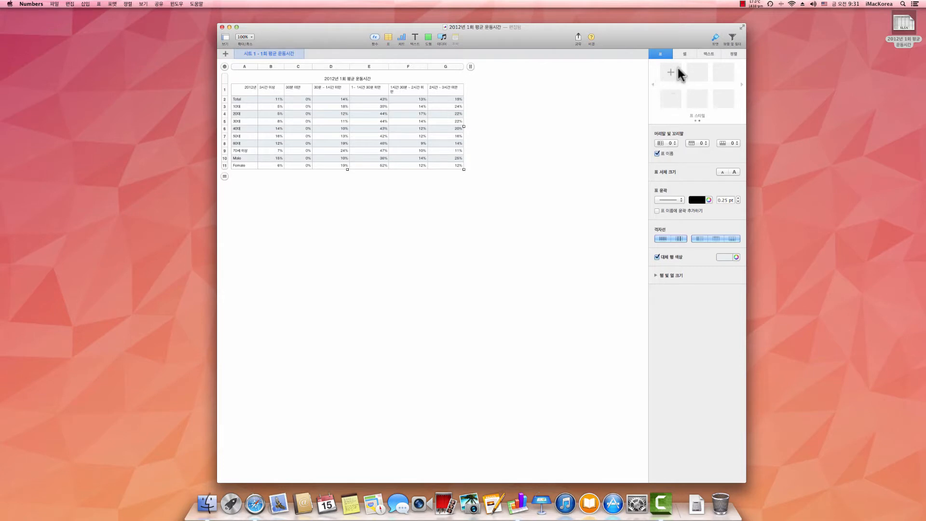
{"action": "left_click", "coordinate": [652, 83]}
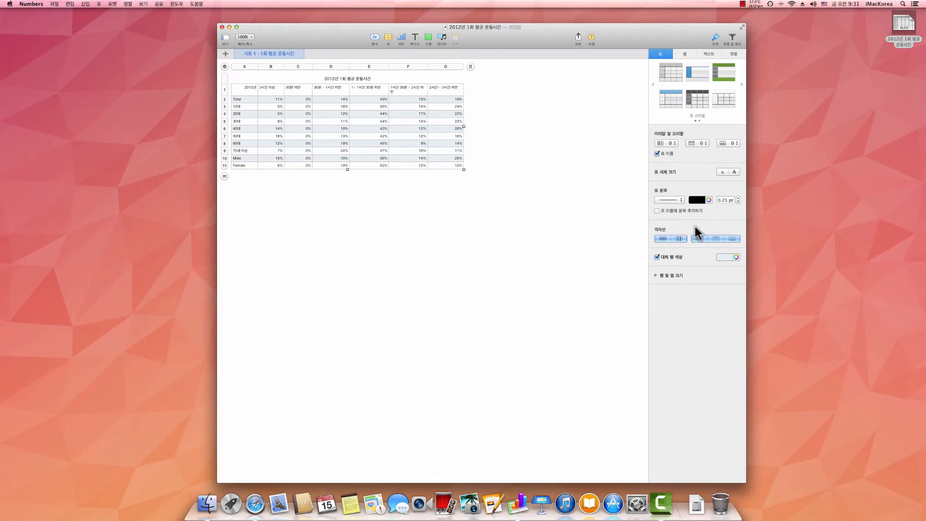
{"action": "left_click", "coordinate": [741, 84]}
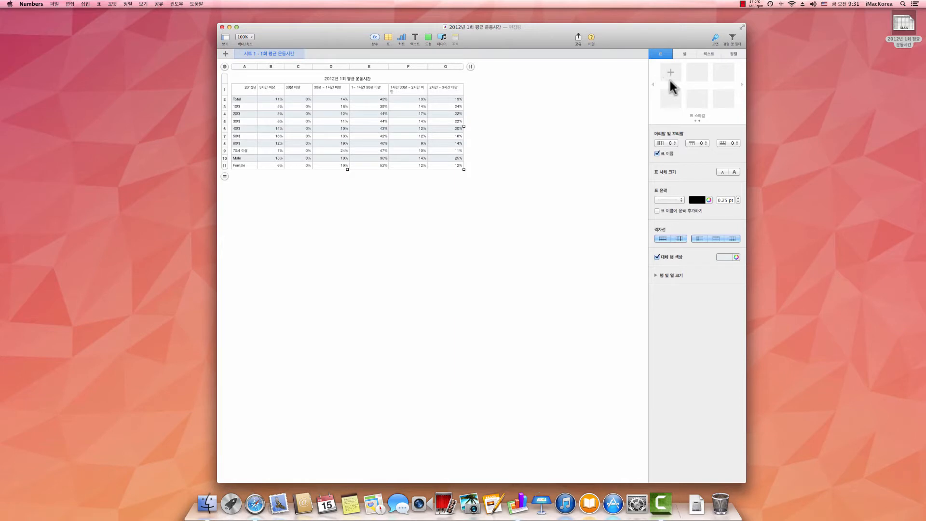
{"action": "left_click", "coordinate": [653, 84]}
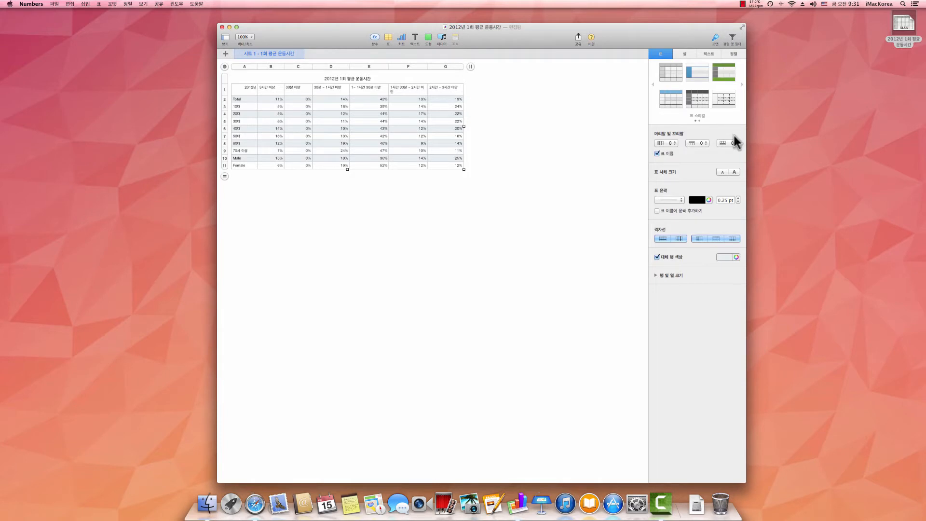
- Set the table to 1 header column and 1 header row
{"action": "left_click", "coordinate": [670, 143]}
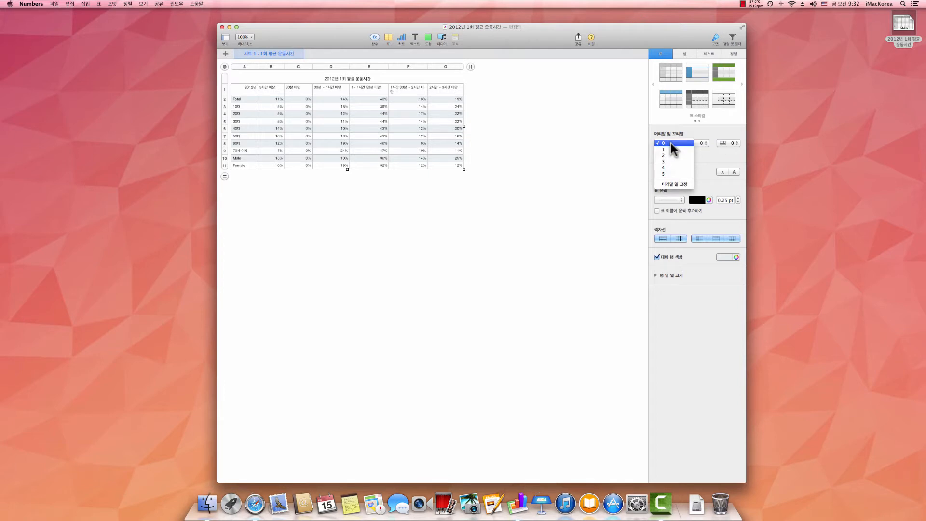
{"action": "left_click", "coordinate": [670, 149]}
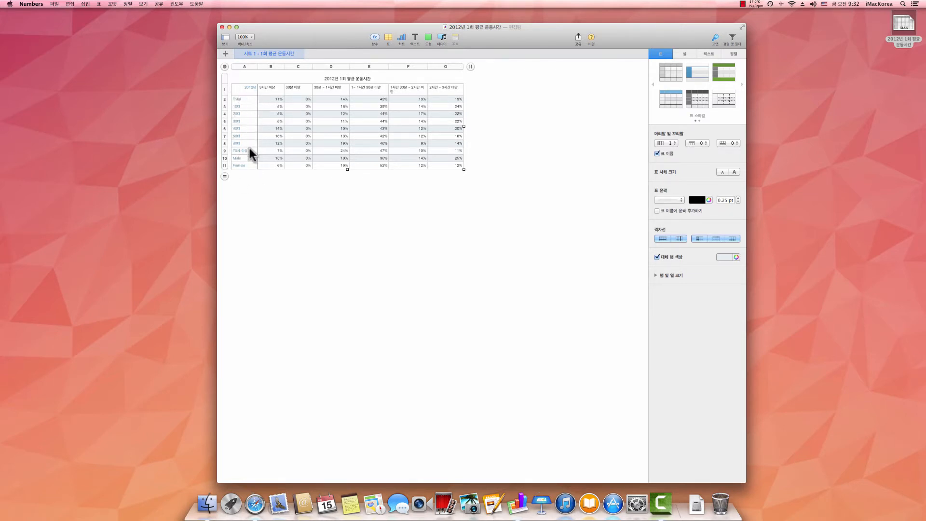
{"action": "left_click", "coordinate": [704, 141]}
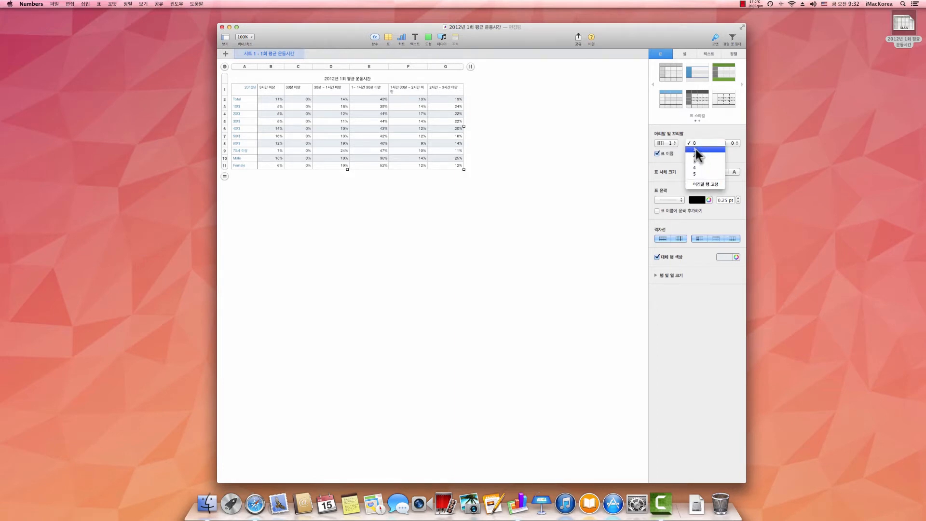
{"action": "left_click", "coordinate": [696, 149]}
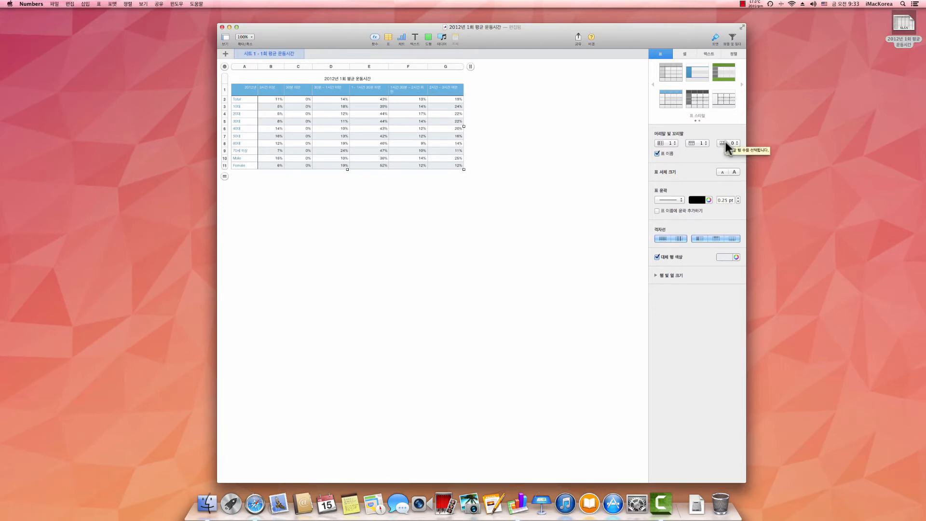
- Add a row below the Female row and label it 평균 in column A
{"action": "left_click", "coordinate": [237, 166]}
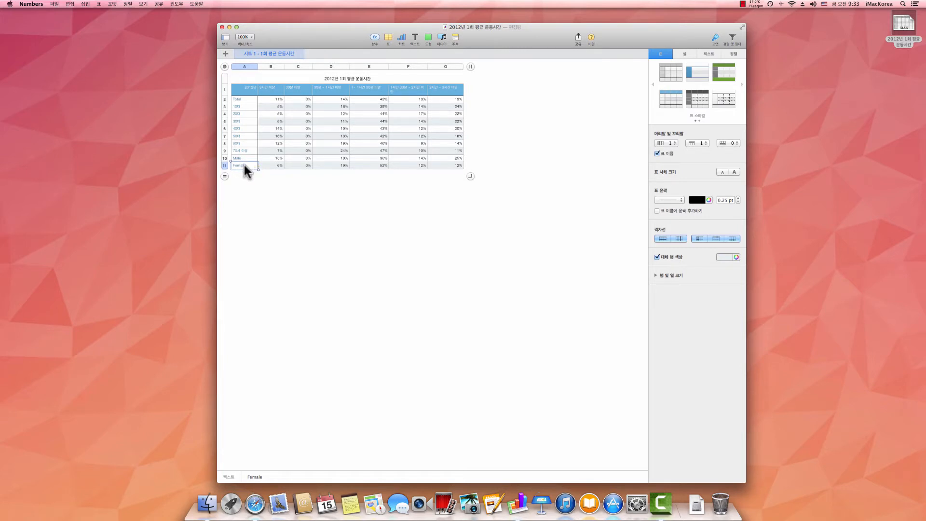
{"action": "key", "text": "alt"}
{"action": "key", "text": "alt+Down"}
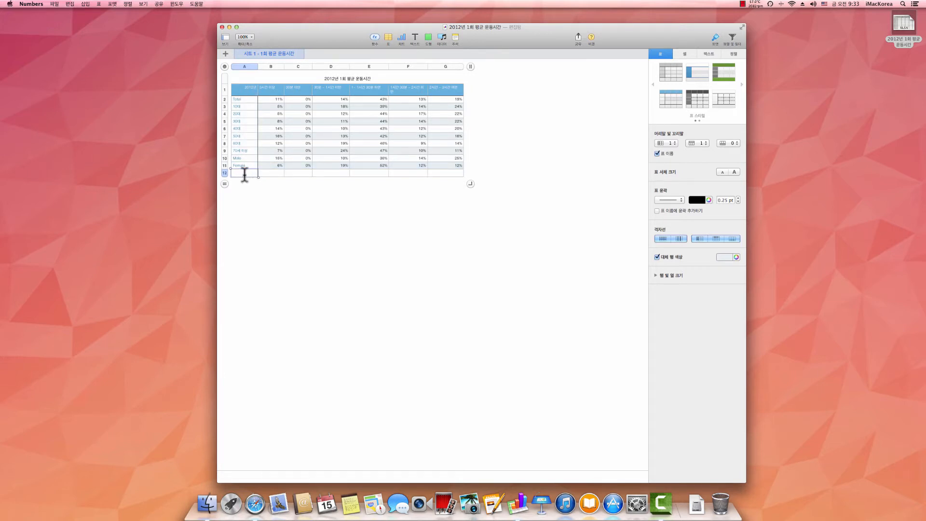
{"action": "key", "text": "super+space"}
{"action": "type", "text": "총계"}
{"action": "key", "text": "Tab"}
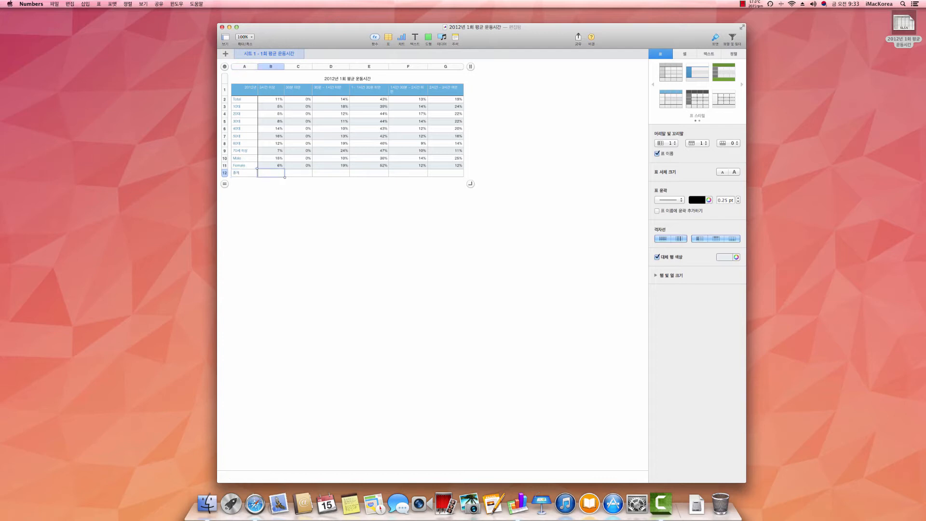
{"action": "key", "text": "Left"}
{"action": "type", "text": "평규"}
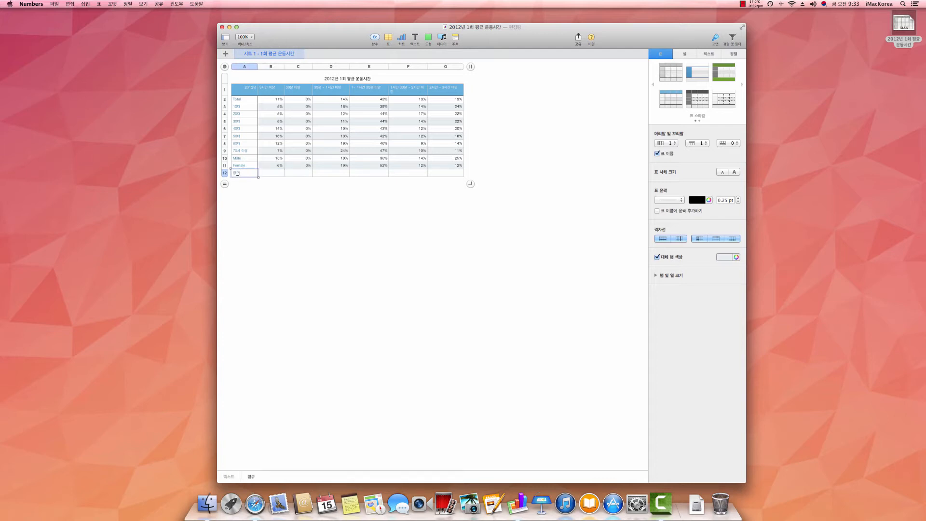
{"action": "key", "text": "Tab"}
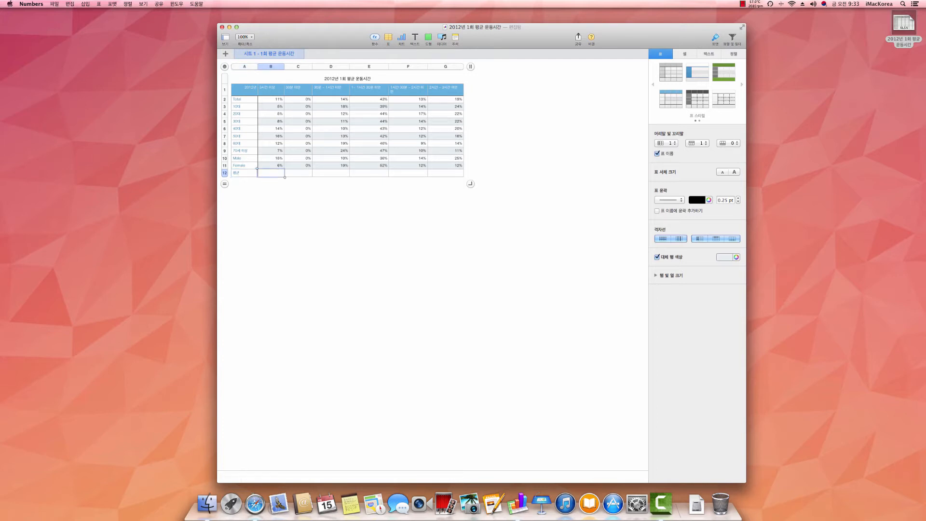
- Enter an AVERAGE formula for B2:B11 in cell B12 and fill it across the 평균 row through column G
{"action": "type", "text": "="}
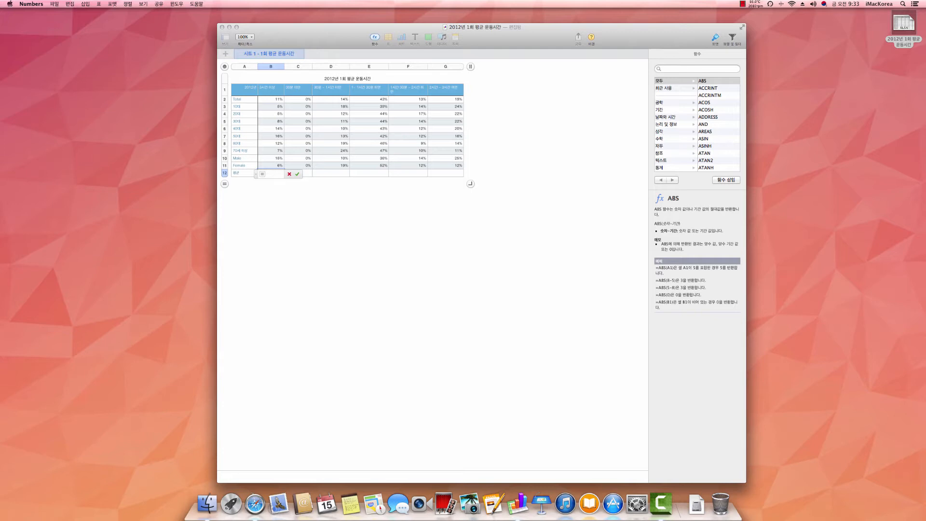
{"action": "type", "text": "avera"}
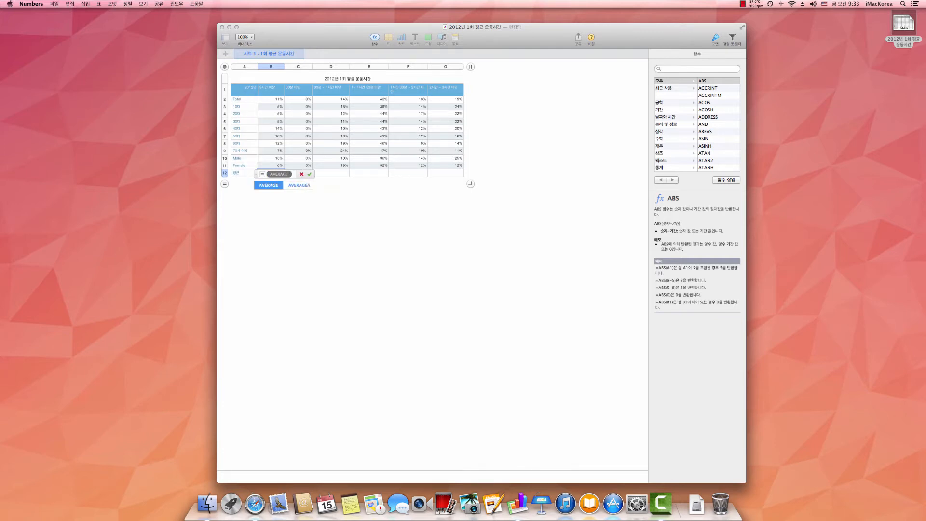
{"action": "key", "text": "Return"}
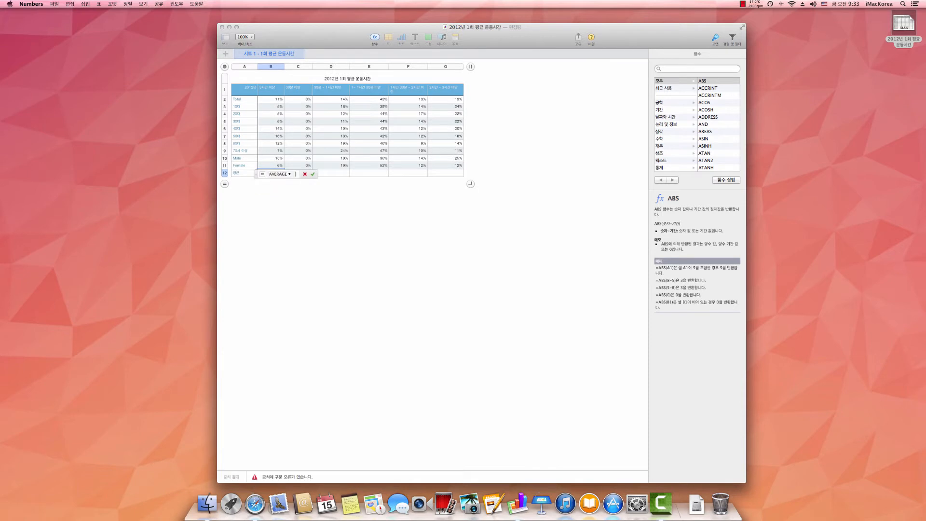
{"action": "left_click", "coordinate": [266, 98]}
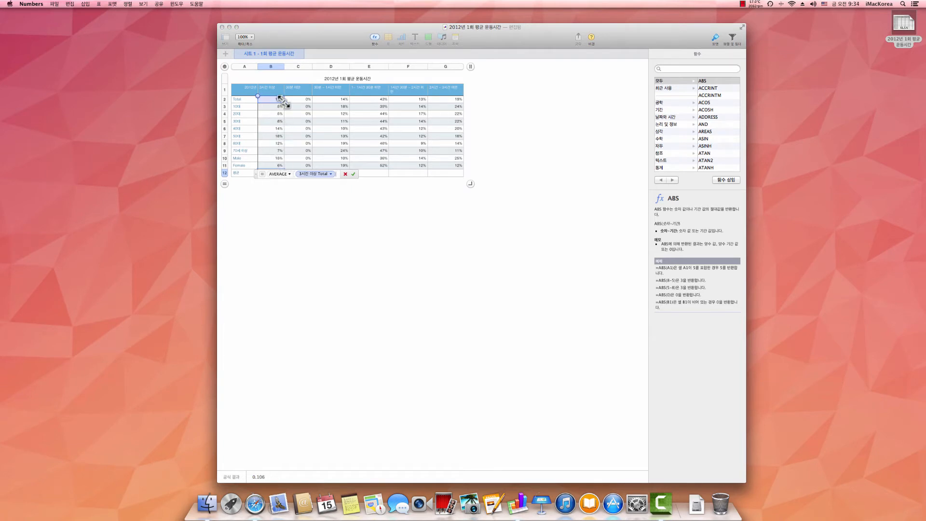
{"action": "left_click_drag", "start_coordinate": [284, 102], "coordinate": [278, 163]}
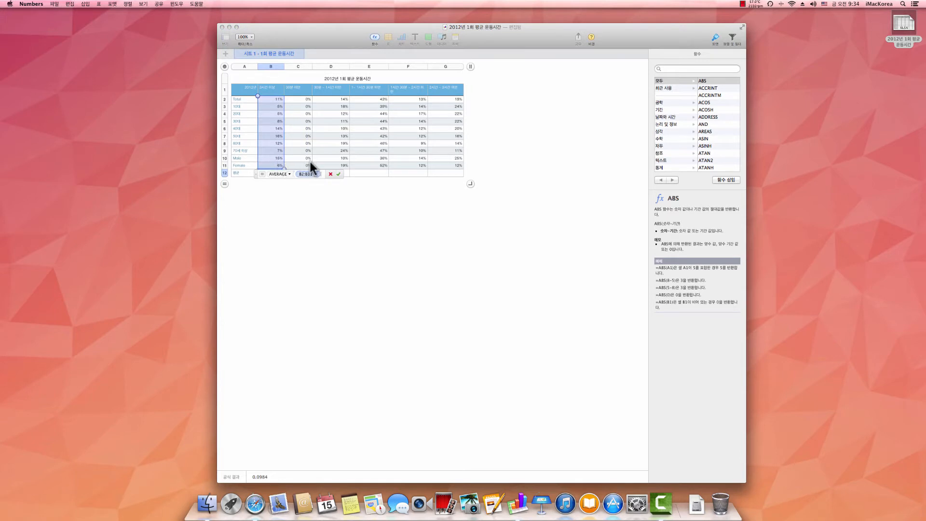
{"action": "type", "text": ")"}
{"action": "key", "text": "Return"}
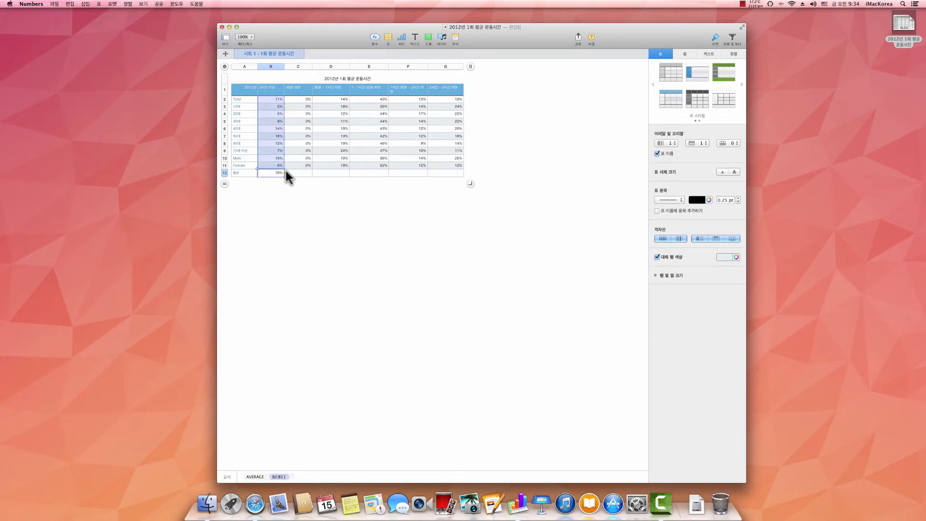
{"action": "left_click_drag", "start_coordinate": [284, 172], "coordinate": [447, 175]}
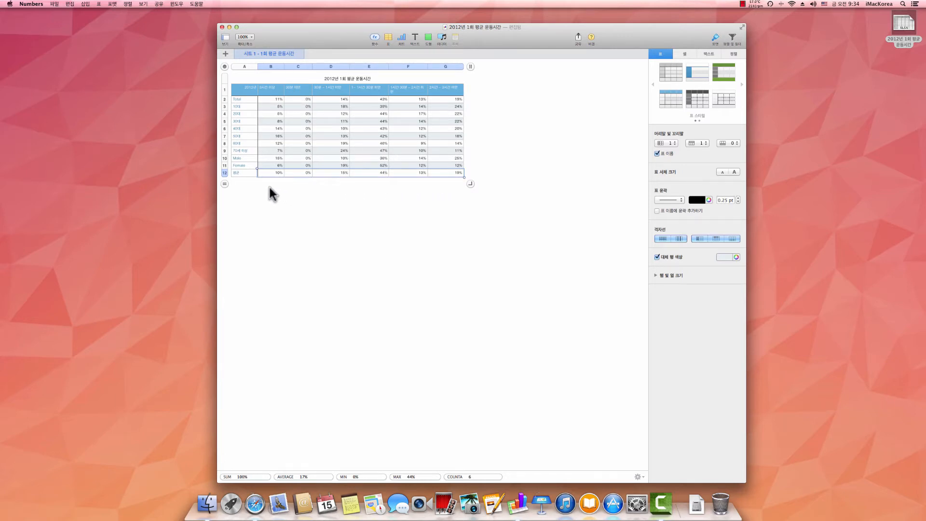
- Turn the 평균 row into a footer by setting the number of footer rows to 1
{"action": "left_click", "coordinate": [236, 171]}
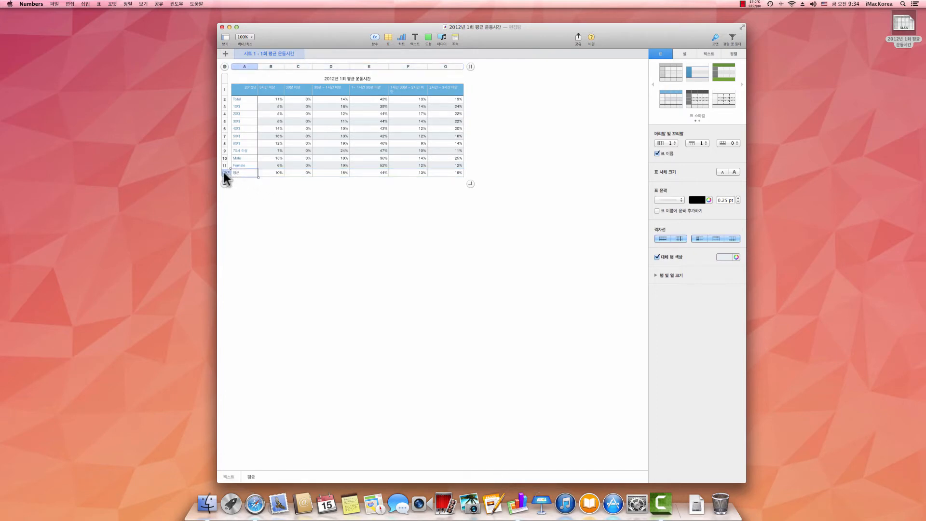
{"action": "left_click", "coordinate": [224, 172]}
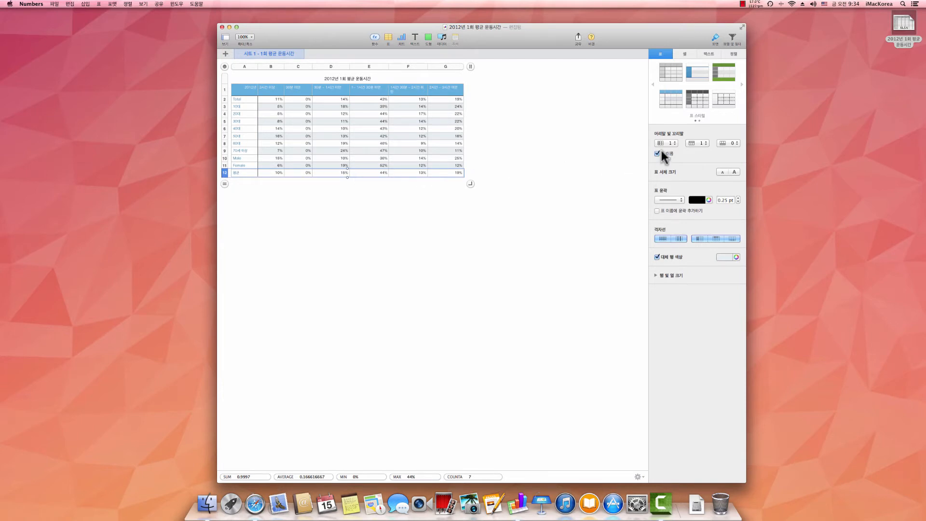
{"action": "left_click", "coordinate": [729, 143]}
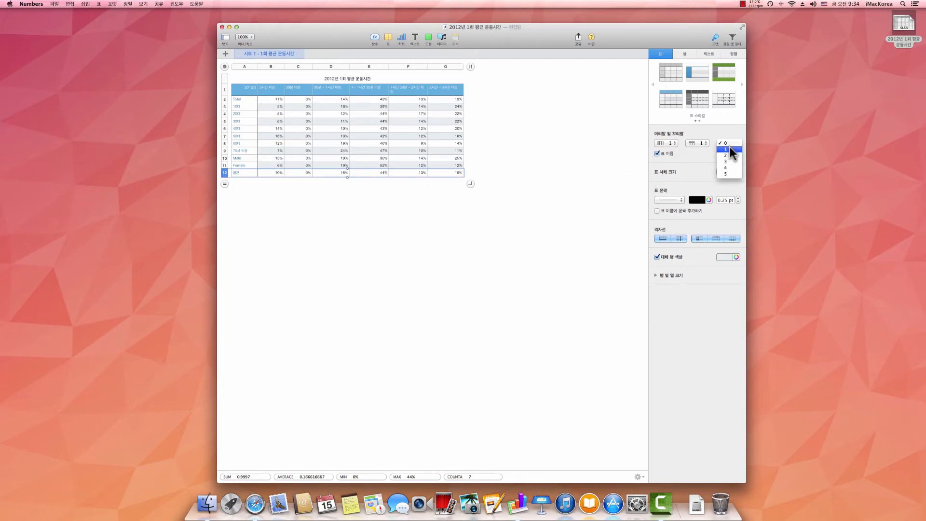
{"action": "left_click", "coordinate": [730, 146]}
{"action": "left_click", "coordinate": [321, 192]}
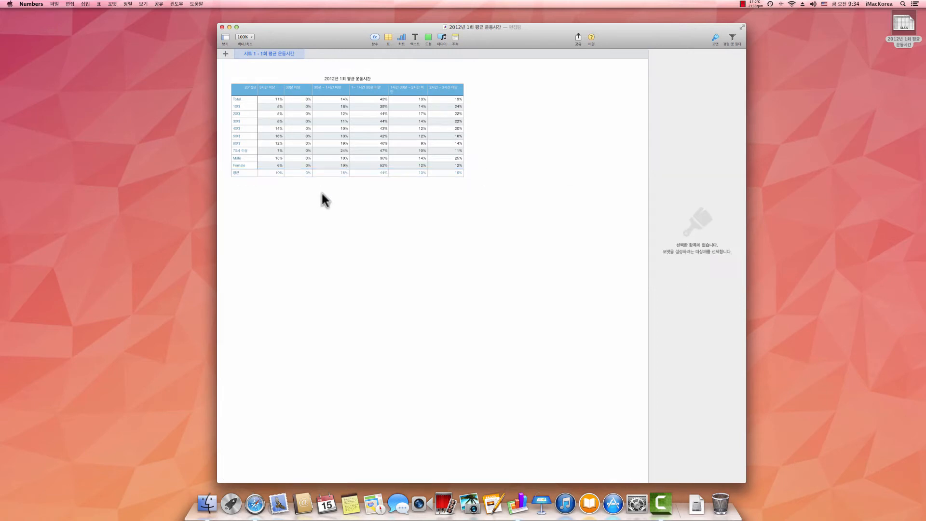
- Increase the table font size by two increments and enlarge the whole table proportionally in width and height
{"action": "left_click", "coordinate": [237, 172]}
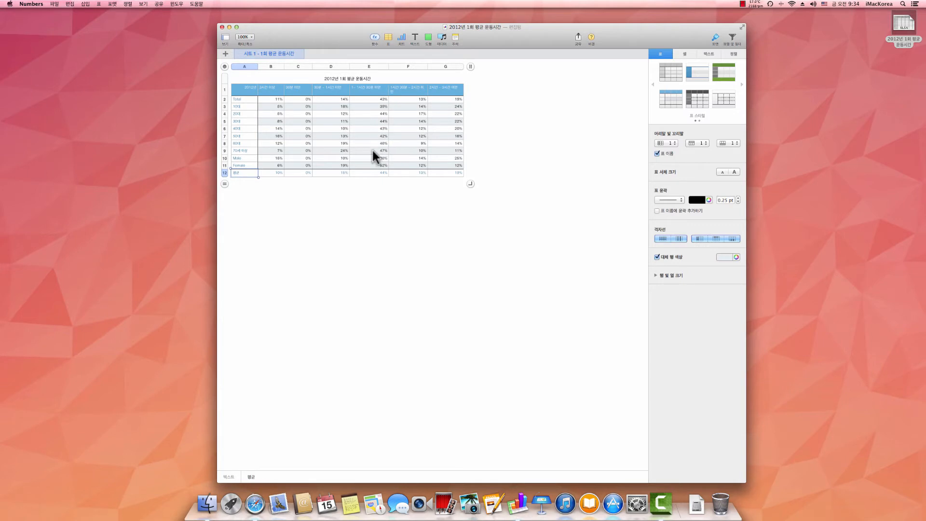
{"action": "left_click", "coordinate": [730, 171]}
{"action": "left_click", "coordinate": [731, 172]}
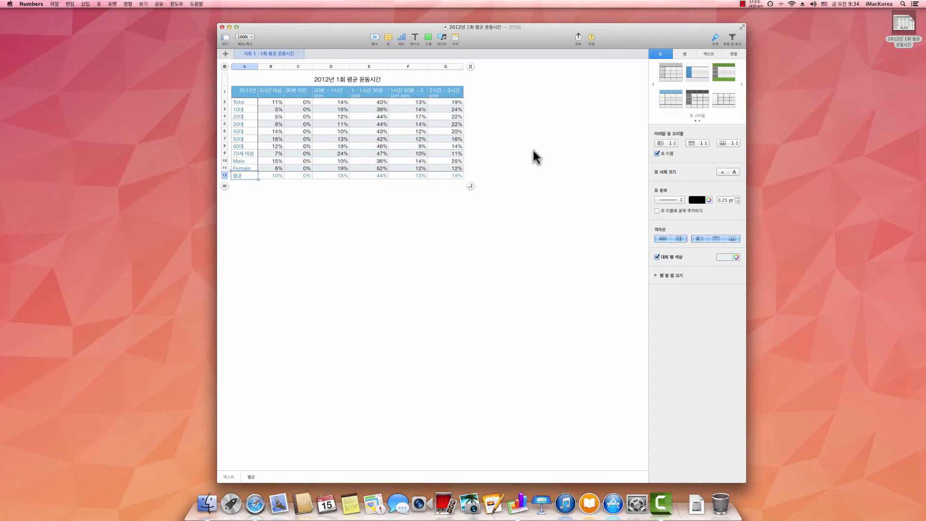
{"action": "left_click", "coordinate": [225, 67]}
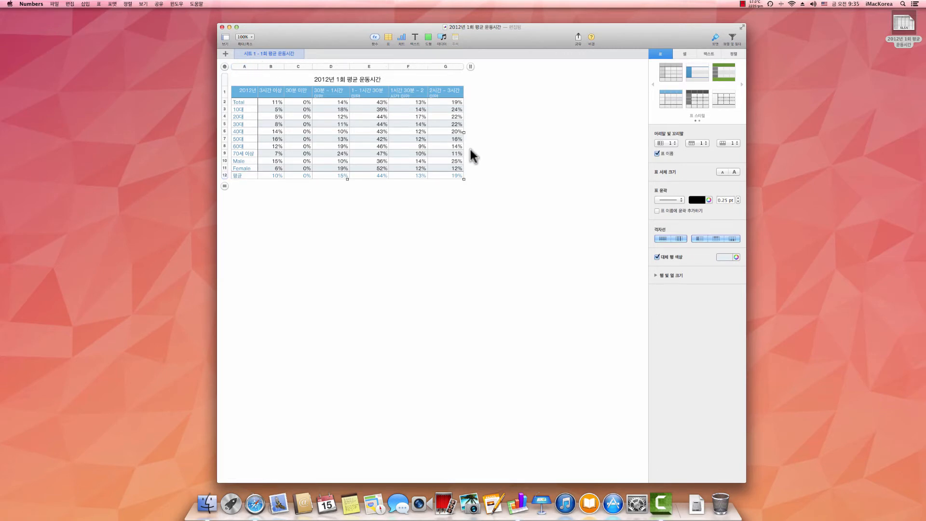
{"action": "left_click_drag", "start_coordinate": [463, 179], "coordinate": [568, 223]}
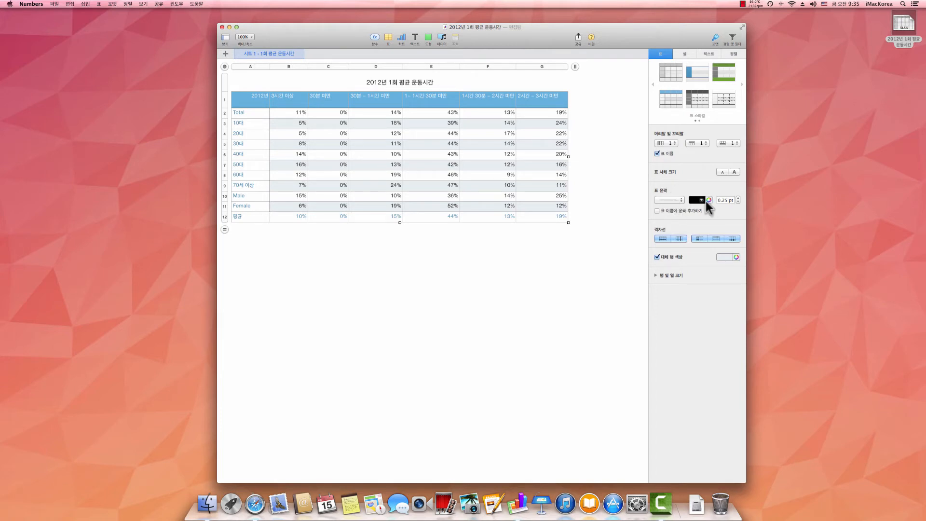
- Change the table outline color from the color wheel to full-brightness red and close the color picker
{"action": "left_click", "coordinate": [667, 200]}
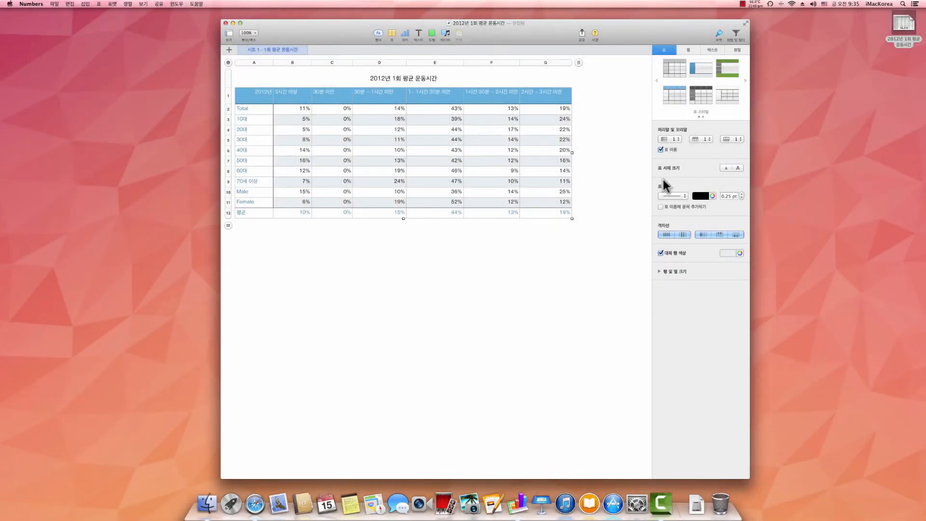
{"action": "left_click", "coordinate": [713, 196]}
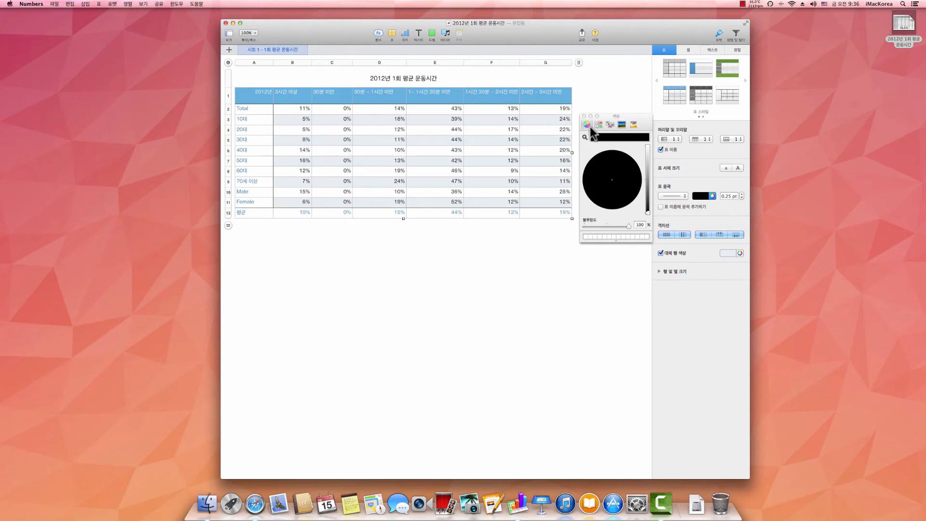
{"action": "left_click", "coordinate": [646, 150]}
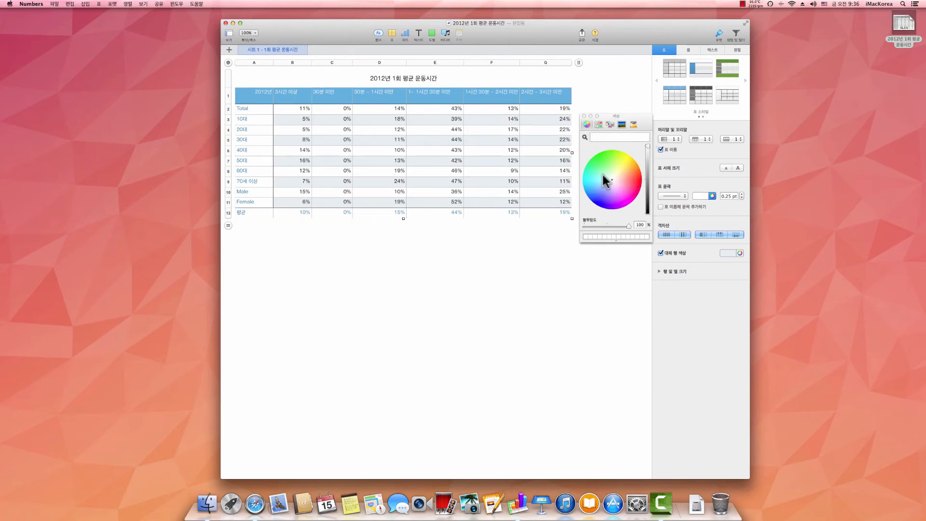
{"action": "left_click", "coordinate": [638, 179]}
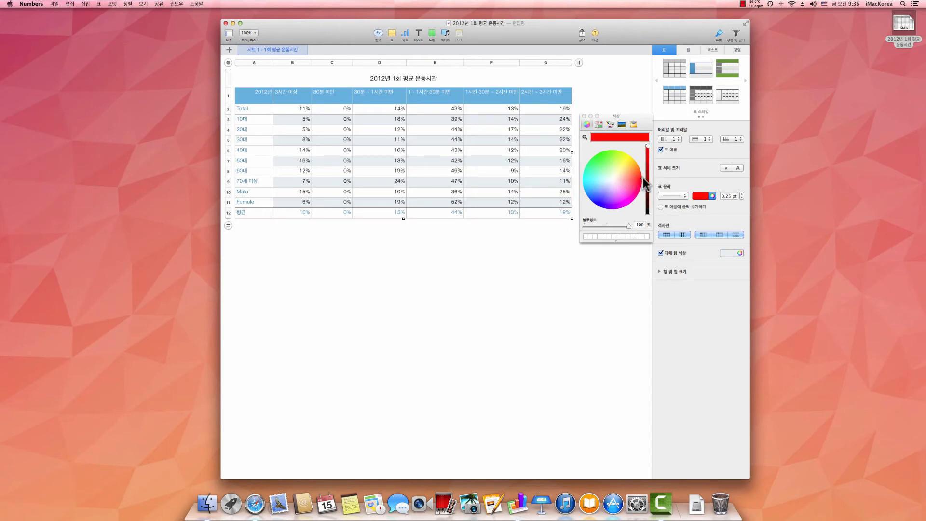
{"action": "left_click", "coordinate": [583, 116]}
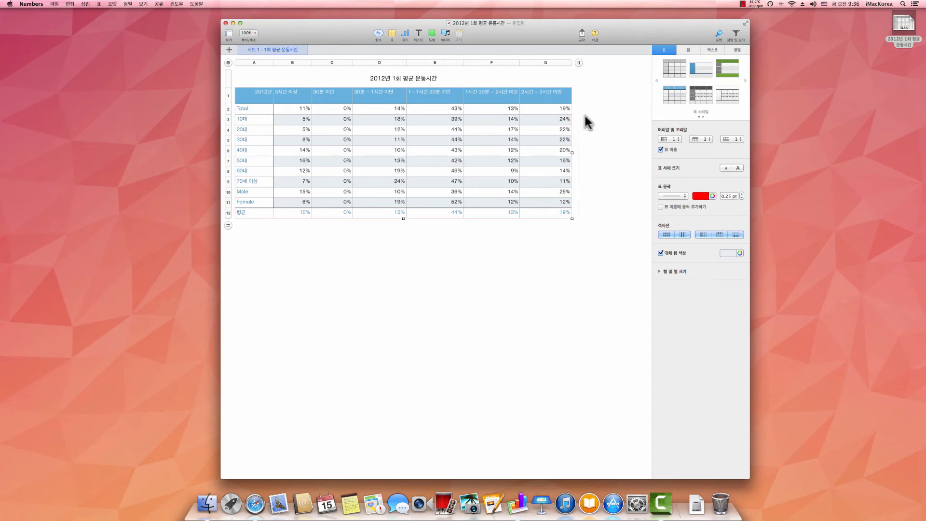
- Try extending the table outline around the table name and remove it again
{"action": "left_click", "coordinate": [660, 206]}
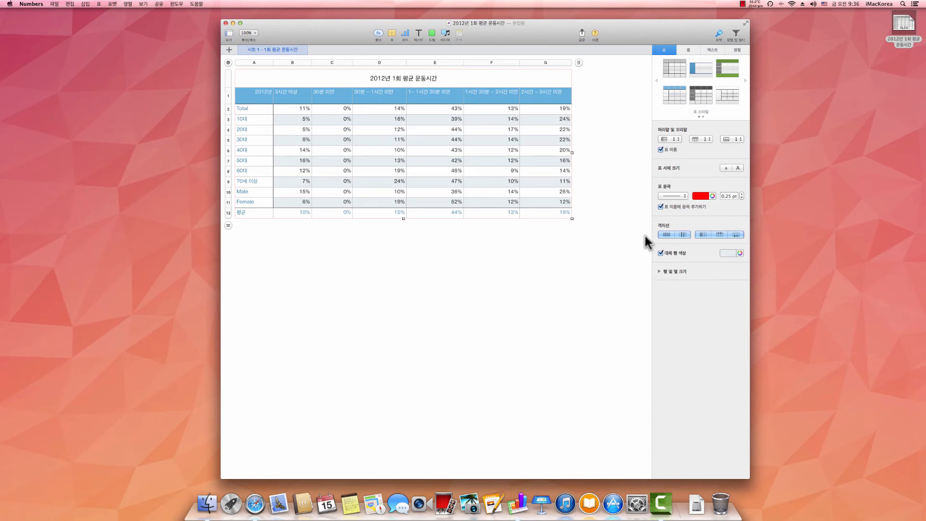
{"action": "left_click", "coordinate": [661, 206]}
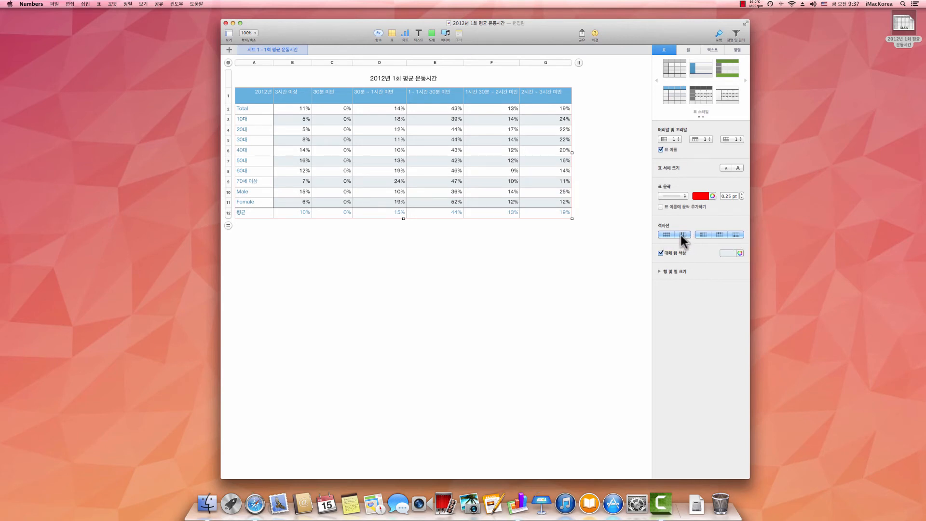
- Turn off all the table's gridlines for the body rows and columns, header column, header row and footer row
{"action": "left_click", "coordinate": [682, 235]}
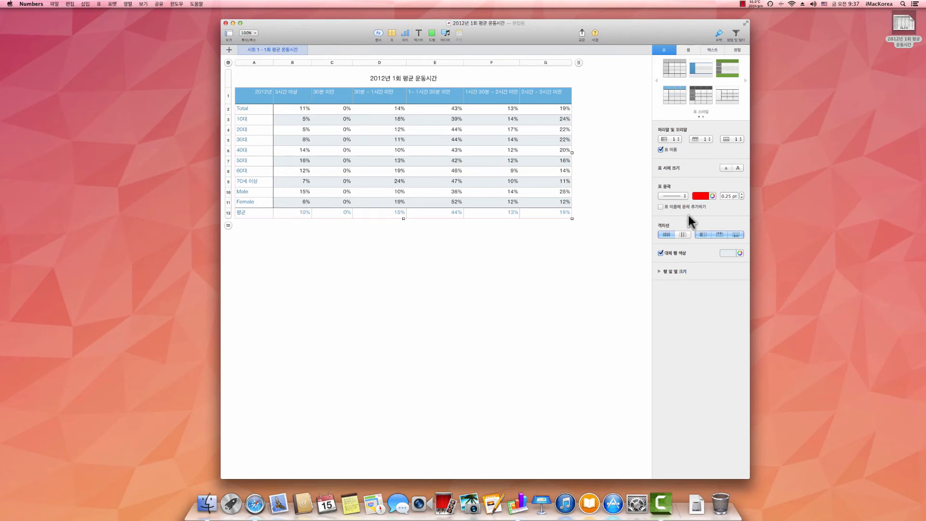
{"action": "left_click", "coordinate": [718, 234]}
{"action": "left_click", "coordinate": [665, 234]}
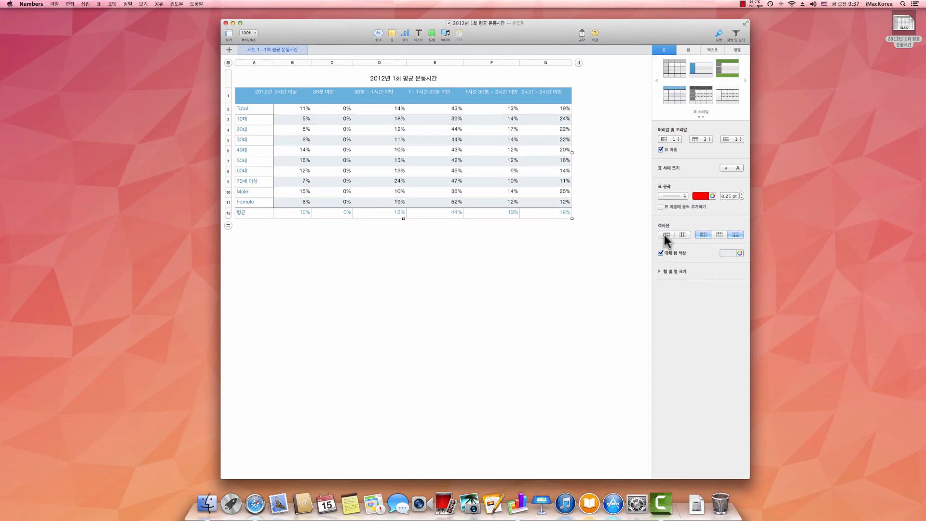
{"action": "left_click", "coordinate": [667, 235]}
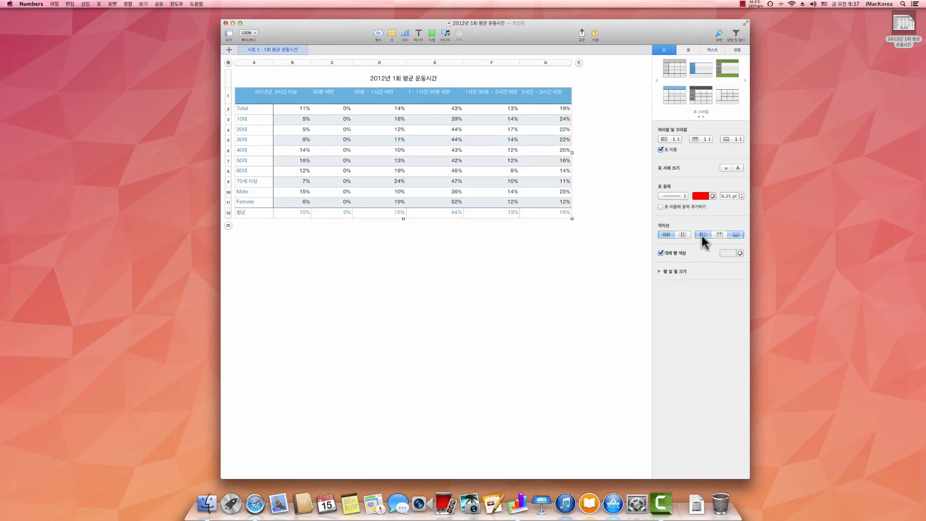
{"action": "left_click", "coordinate": [702, 235]}
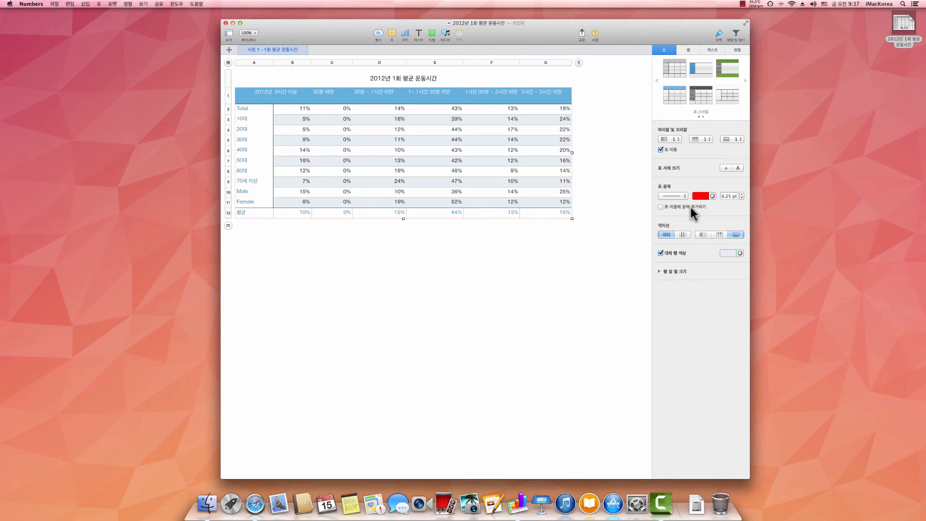
{"action": "left_click", "coordinate": [666, 234]}
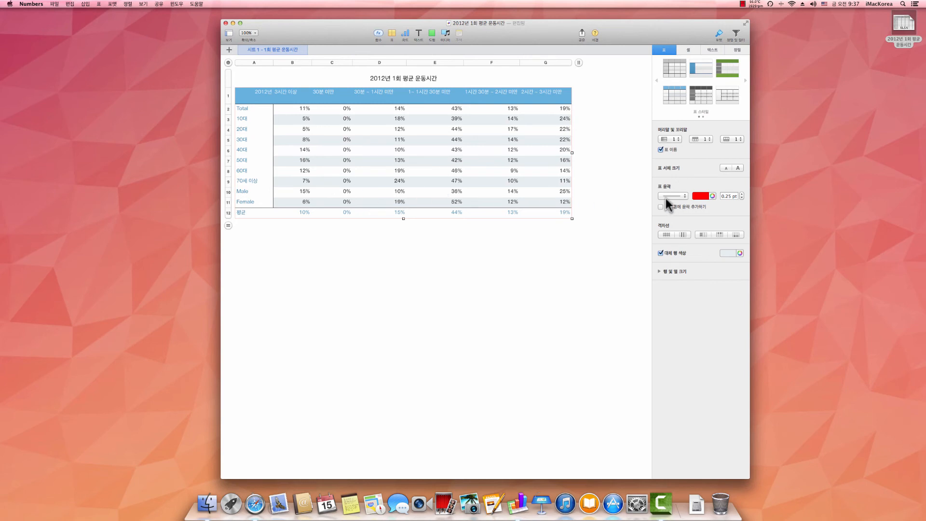
- Change the alternating row color to red at 21% opacity and close the color picker
{"action": "left_click", "coordinate": [739, 253]}
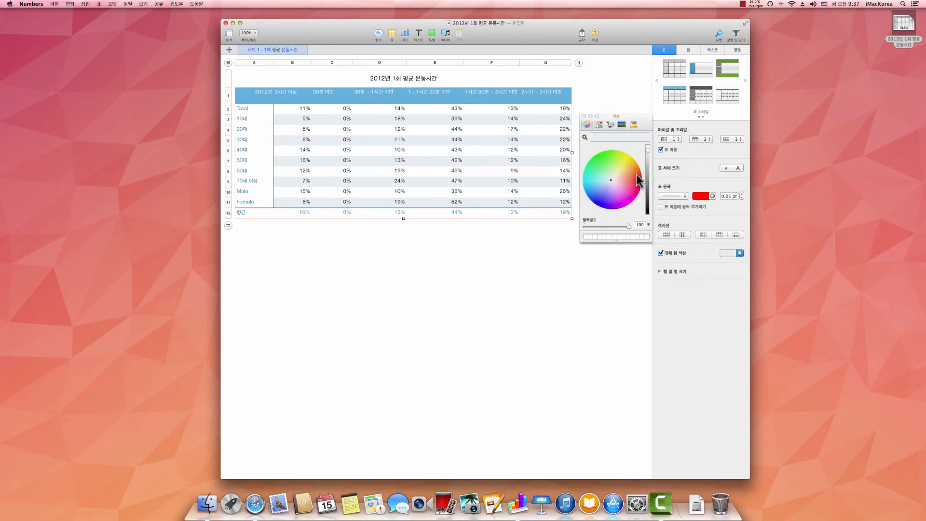
{"action": "left_click_drag", "start_coordinate": [638, 178], "coordinate": [646, 181]}
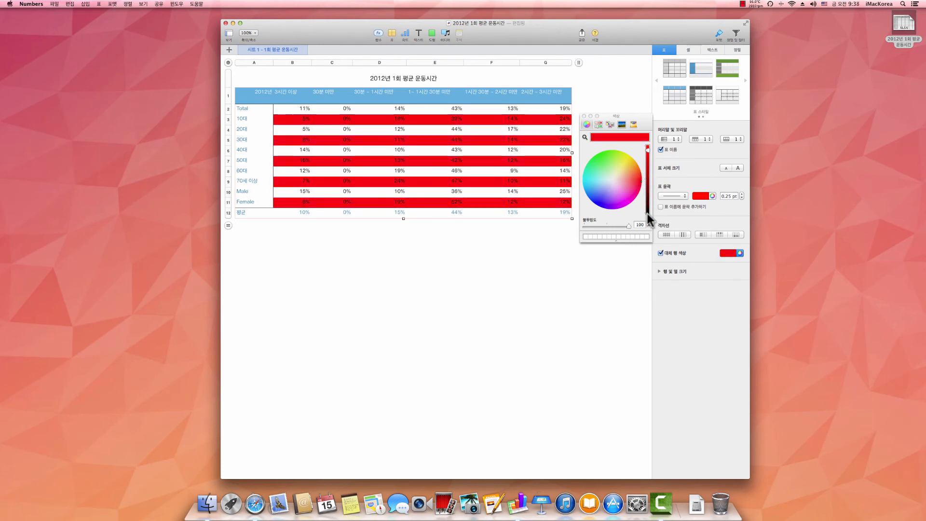
{"action": "left_click_drag", "start_coordinate": [628, 225], "coordinate": [595, 225]}
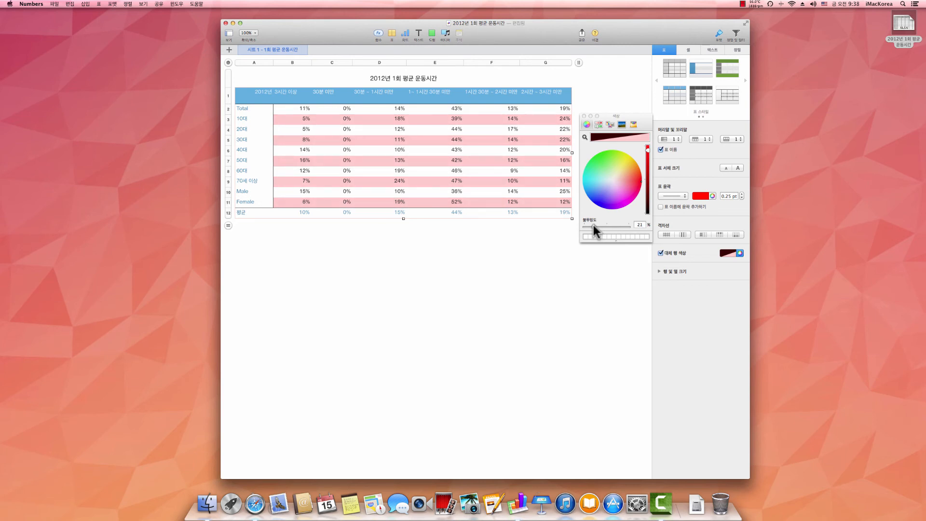
{"action": "left_click", "coordinate": [582, 116]}
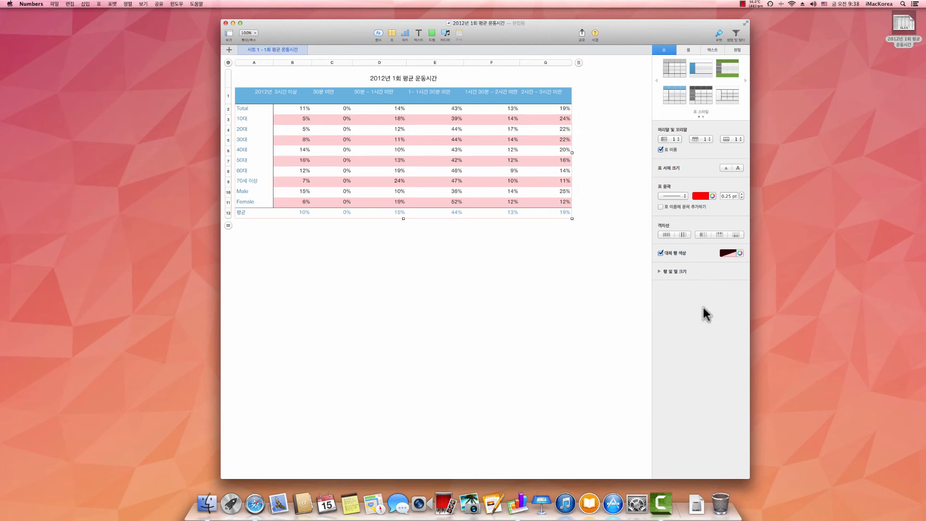
- Set the height of all table rows to 75 pt and fit the row heights automatically to their content
{"action": "left_click", "coordinate": [659, 271]}
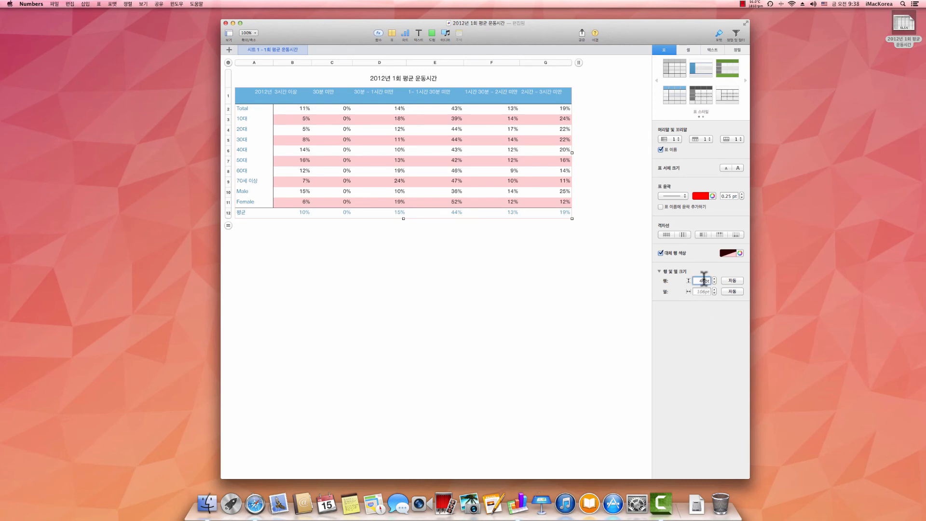
{"action": "key", "text": "BackSpace"}
{"action": "type", "text": "75"}
{"action": "key", "text": "Return"}
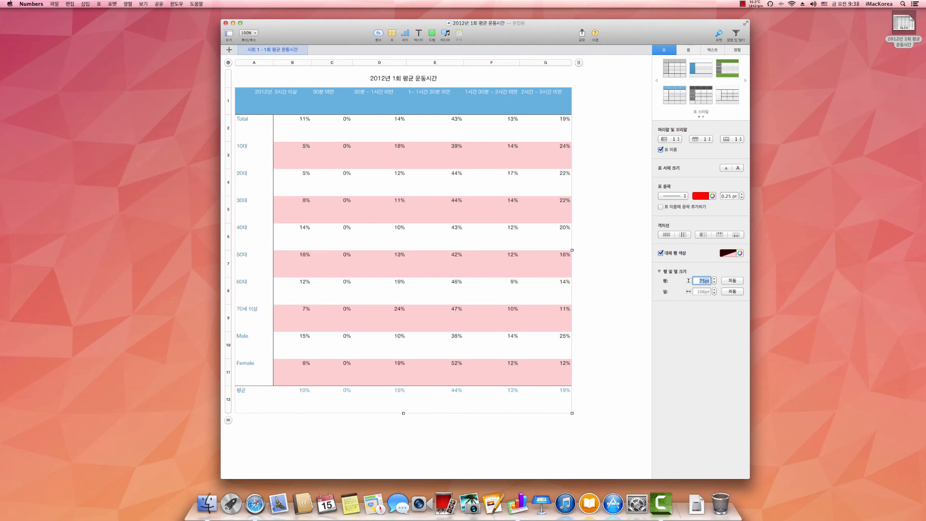
{"action": "left_click", "coordinate": [733, 280]}
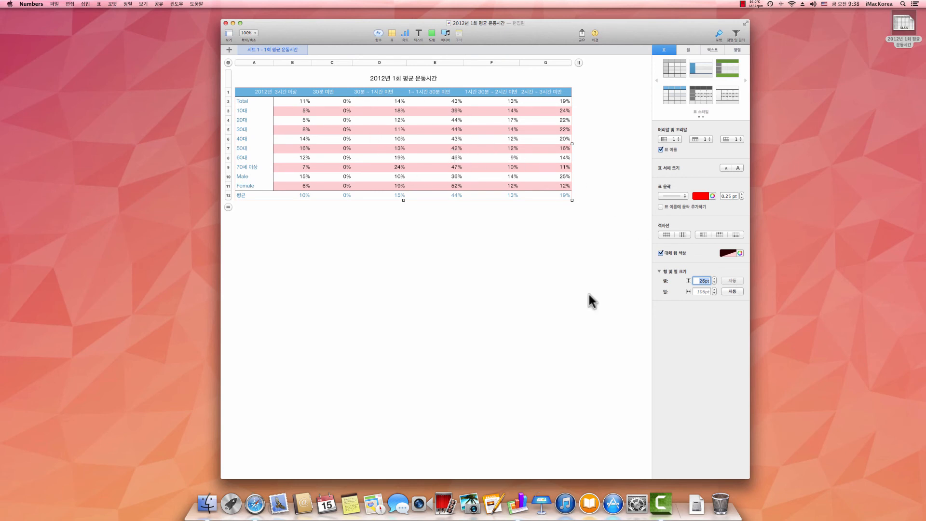
- Set all table columns to 135 pt wide and fit the column widths automatically to their content
{"action": "left_click", "coordinate": [699, 291]}
{"action": "key", "text": "BackSpace"}
{"action": "type", "text": "35"}
{"action": "key", "text": "Return"}
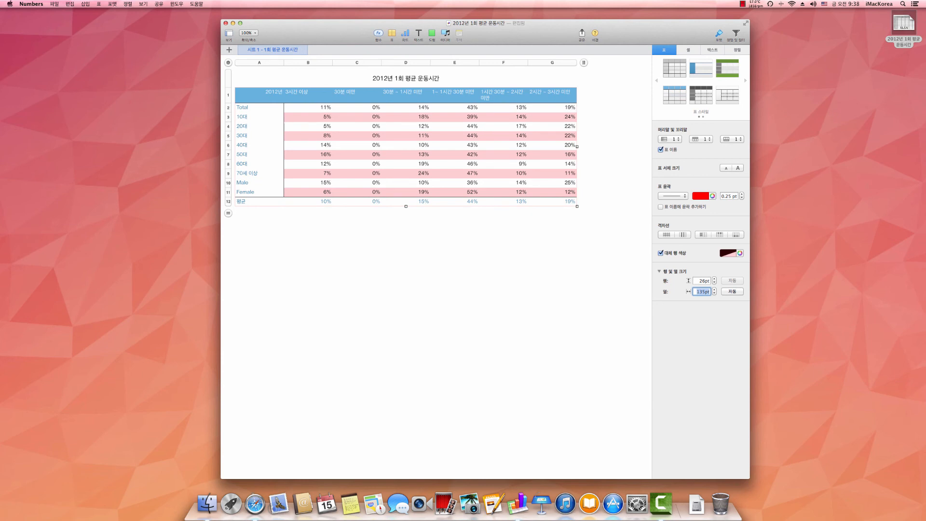
{"action": "left_click", "coordinate": [730, 290]}
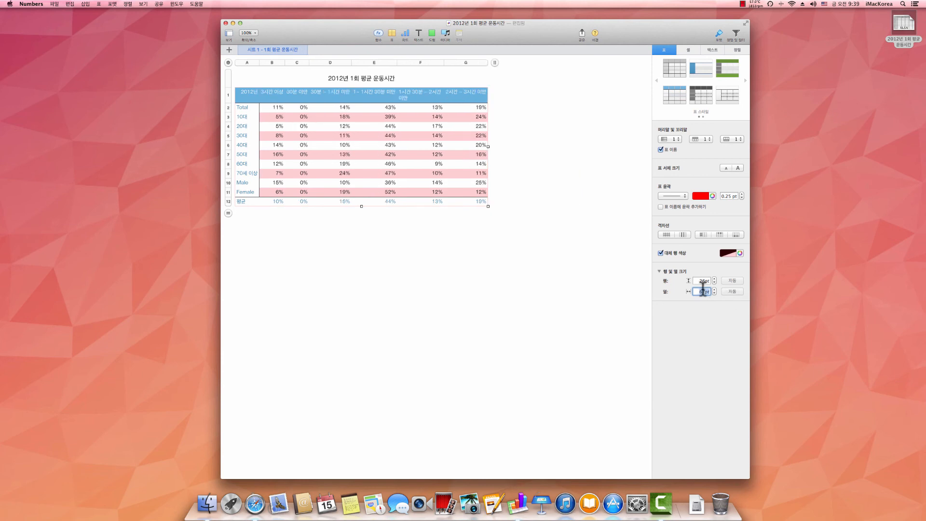
- Set the width of all table columns to 120 pt
{"action": "type", "text": "120"}
{"action": "key", "text": "Return"}
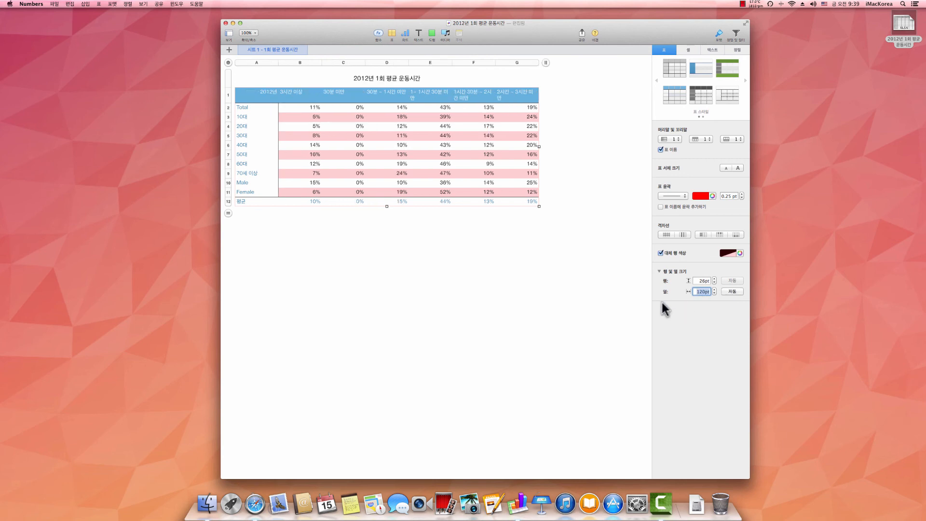
{"action": "left_click", "coordinate": [320, 213]}
- Select header cell A1 and redefine the sixth table style, the plain white one, from the current table formatting
{"action": "left_click", "coordinate": [344, 174]}
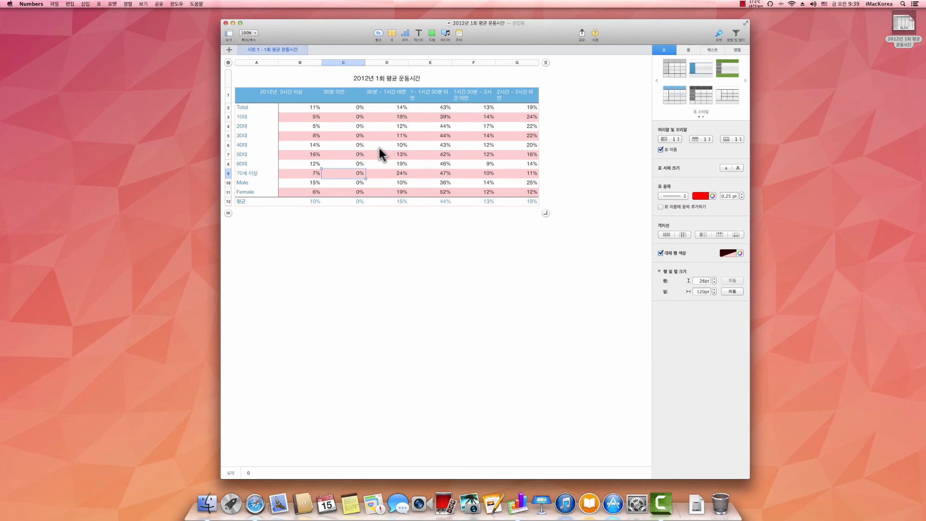
{"action": "left_click", "coordinate": [262, 93]}
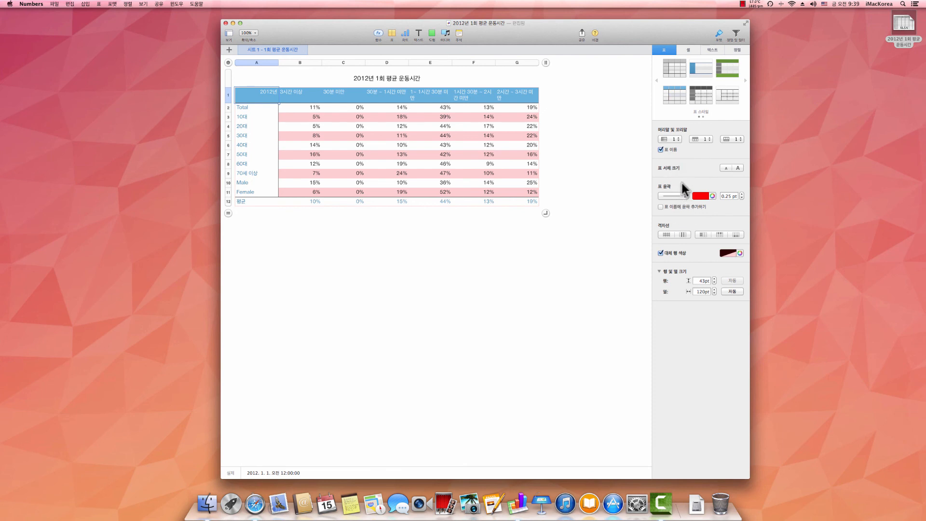
{"action": "left_click", "coordinate": [745, 80]}
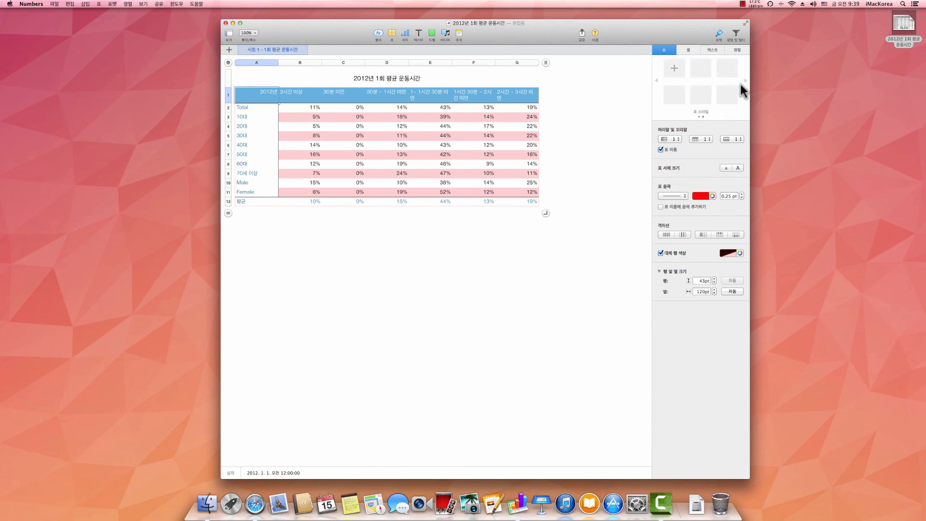
{"action": "left_click", "coordinate": [673, 68]}
{"action": "left_click", "coordinate": [656, 80]}
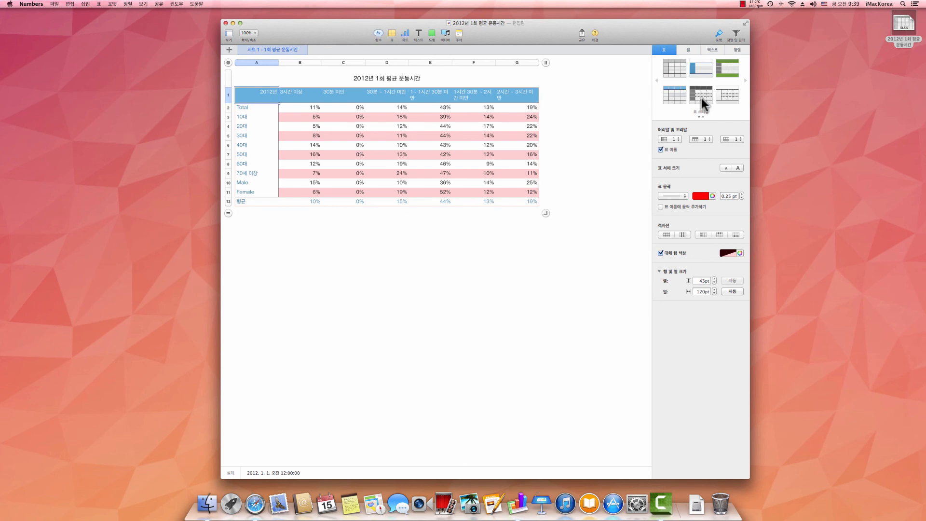
{"action": "right_click", "coordinate": [722, 97]}
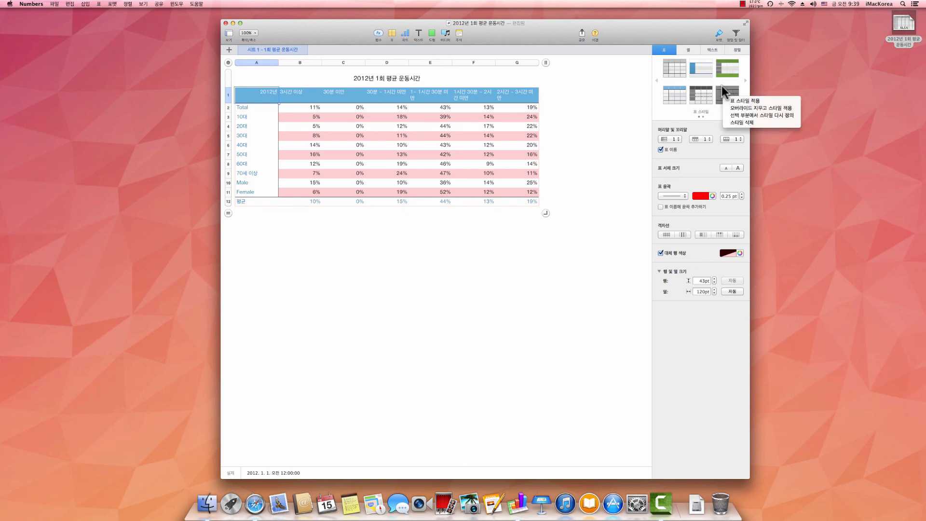
{"action": "left_click", "coordinate": [722, 88]}
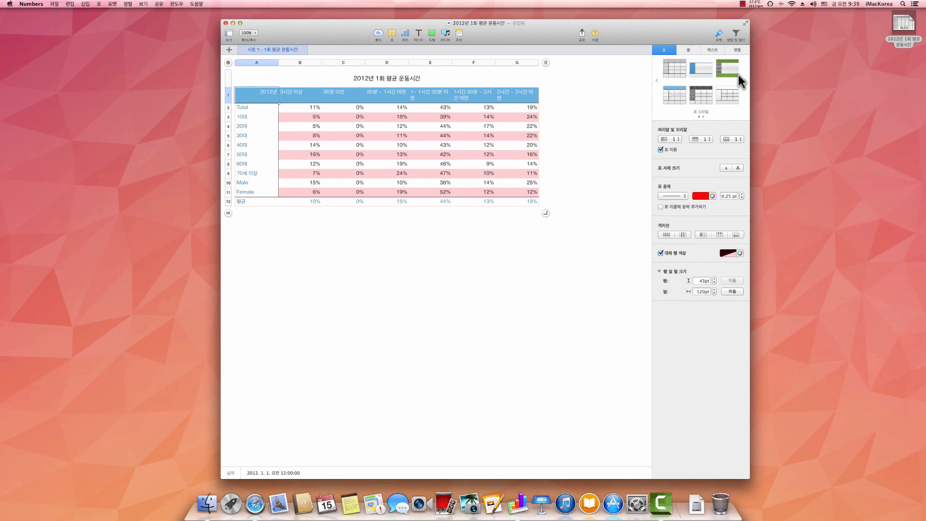
{"action": "right_click", "coordinate": [727, 92]}
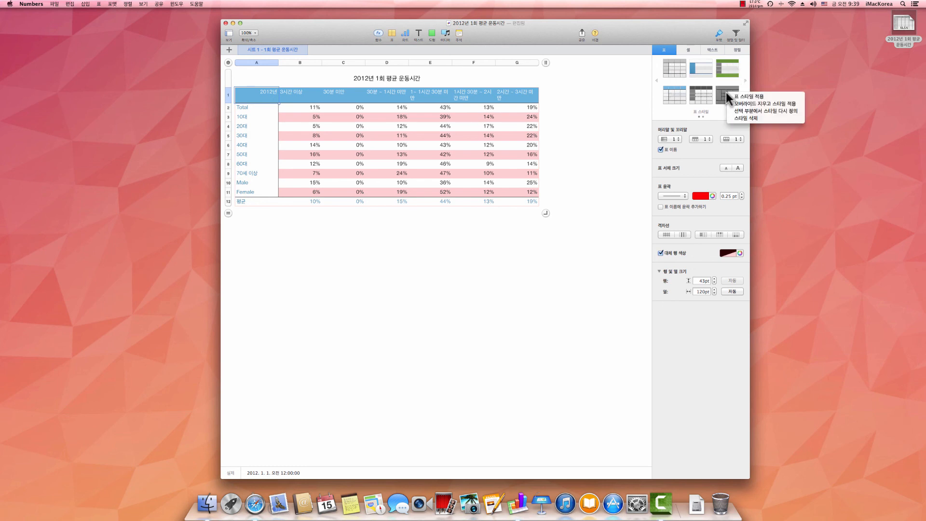
{"action": "left_click", "coordinate": [734, 110]}
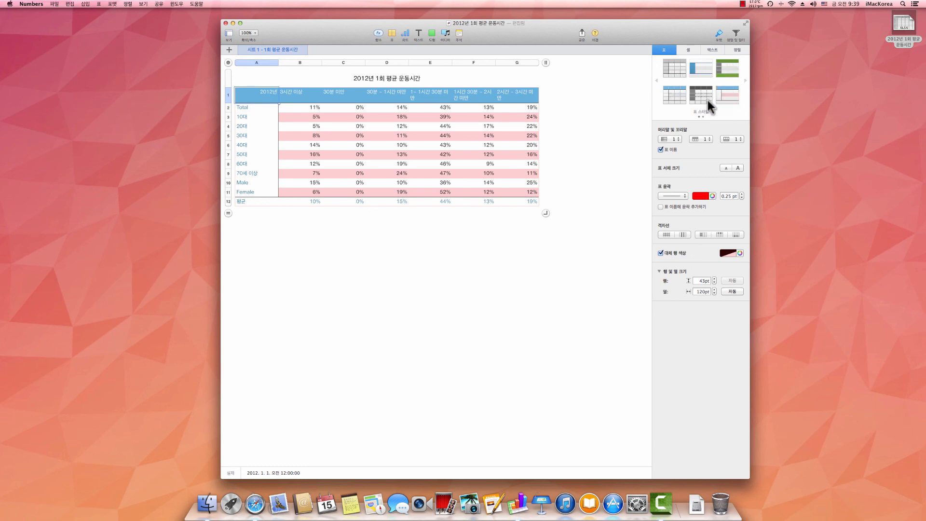
- Delete the other five table styles, keeping only the redefined one with pink alternating rows
{"action": "right_click", "coordinate": [701, 96]}
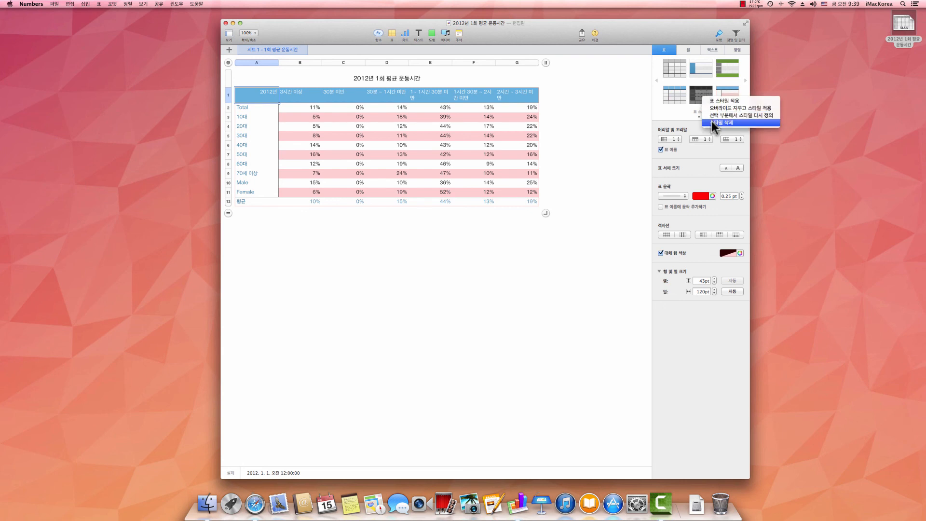
{"action": "left_click", "coordinate": [710, 121]}
{"action": "right_click", "coordinate": [679, 96]}
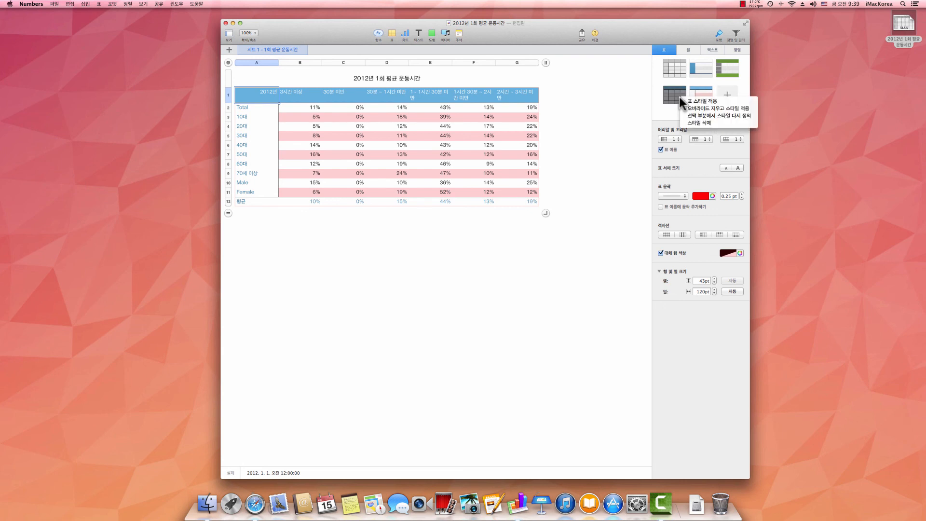
{"action": "left_click", "coordinate": [690, 122]}
{"action": "right_click", "coordinate": [698, 69]}
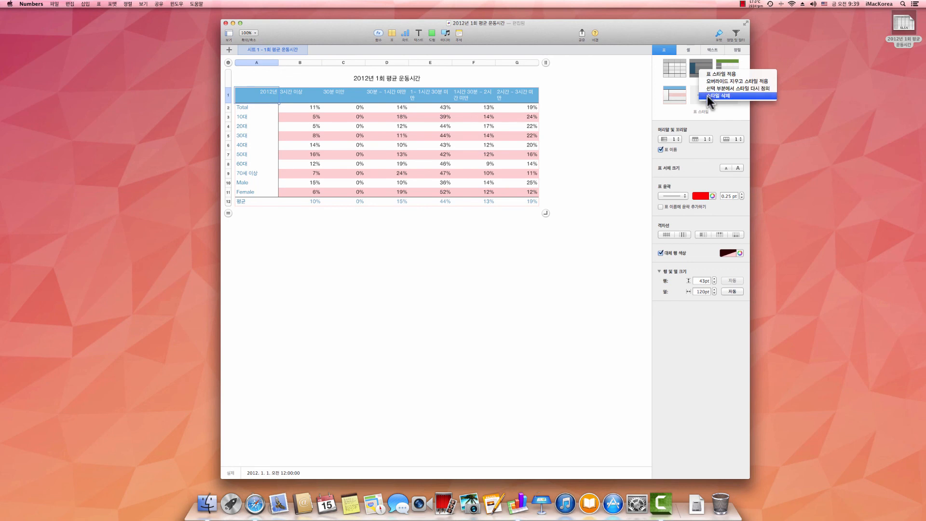
{"action": "left_click", "coordinate": [706, 96]}
{"action": "right_click", "coordinate": [706, 67]}
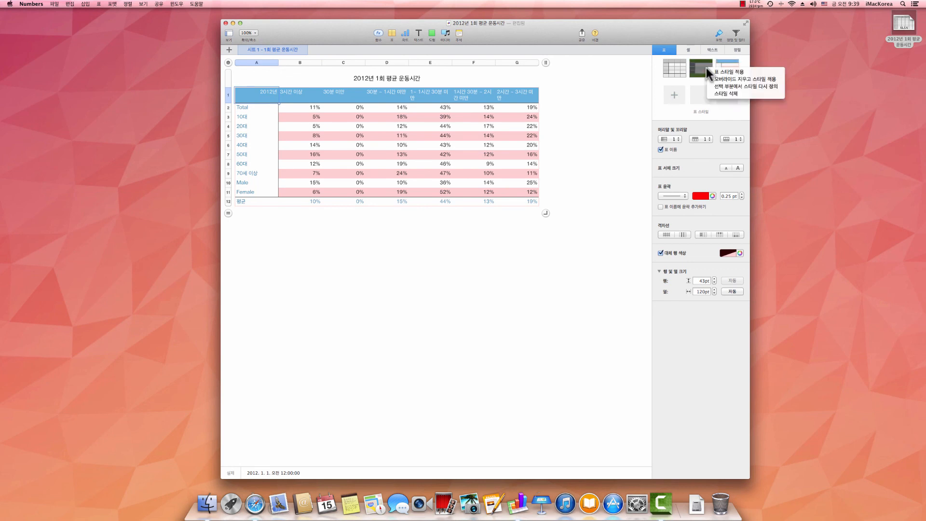
{"action": "left_click", "coordinate": [715, 90]}
{"action": "right_click", "coordinate": [680, 71]}
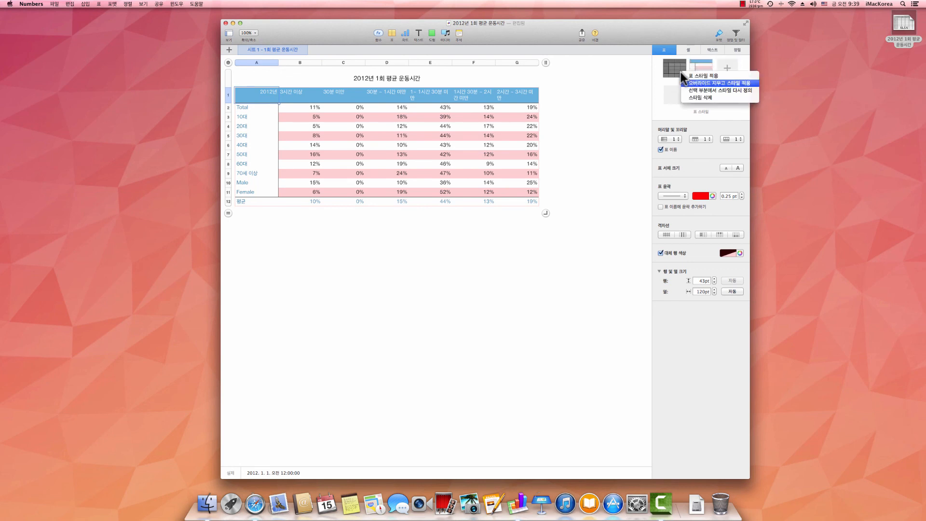
{"action": "left_click", "coordinate": [690, 98]}
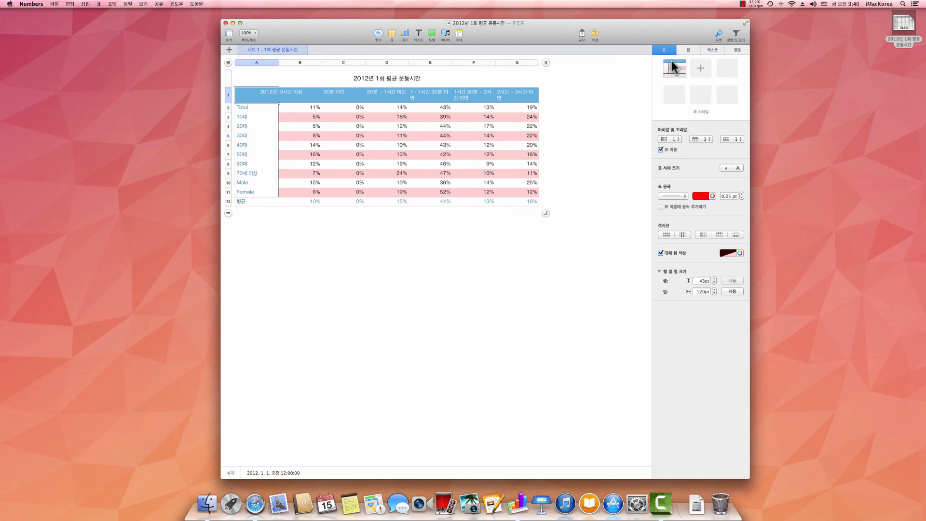
- Examine the options offered for the last remaining table style, close them and deselect the table
{"action": "right_click", "coordinate": [670, 66]}
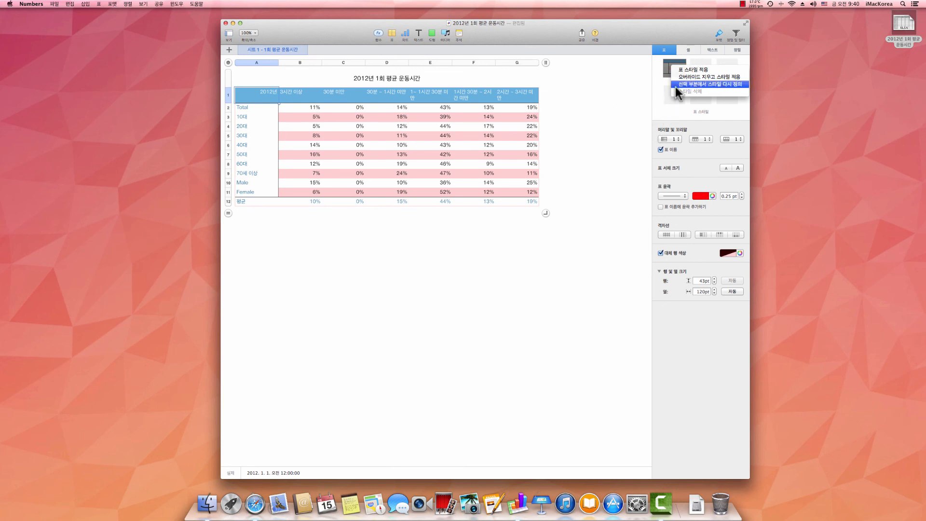
{"action": "left_click", "coordinate": [668, 103]}
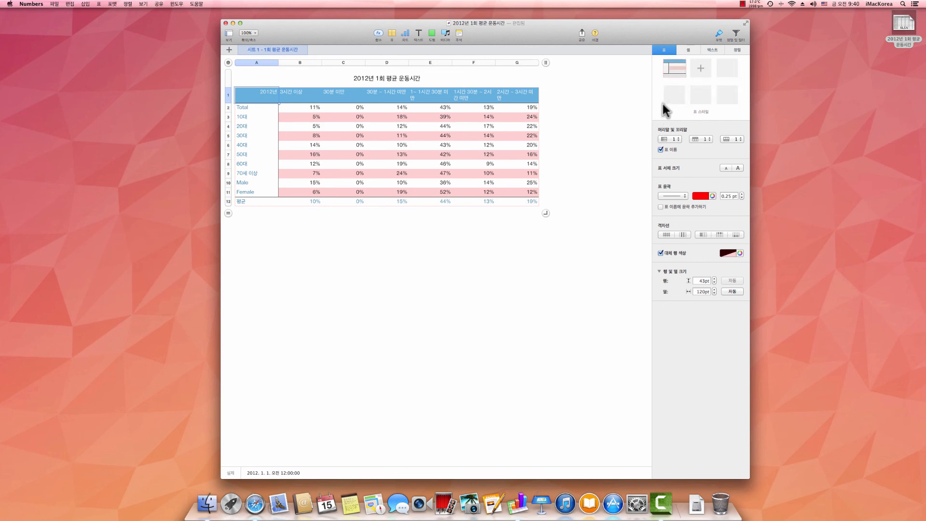
{"action": "left_click", "coordinate": [443, 273]}
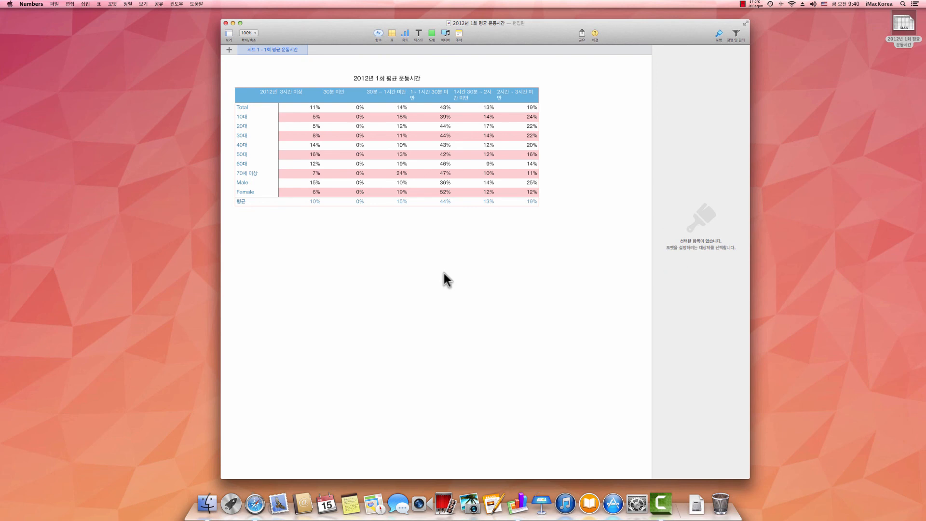